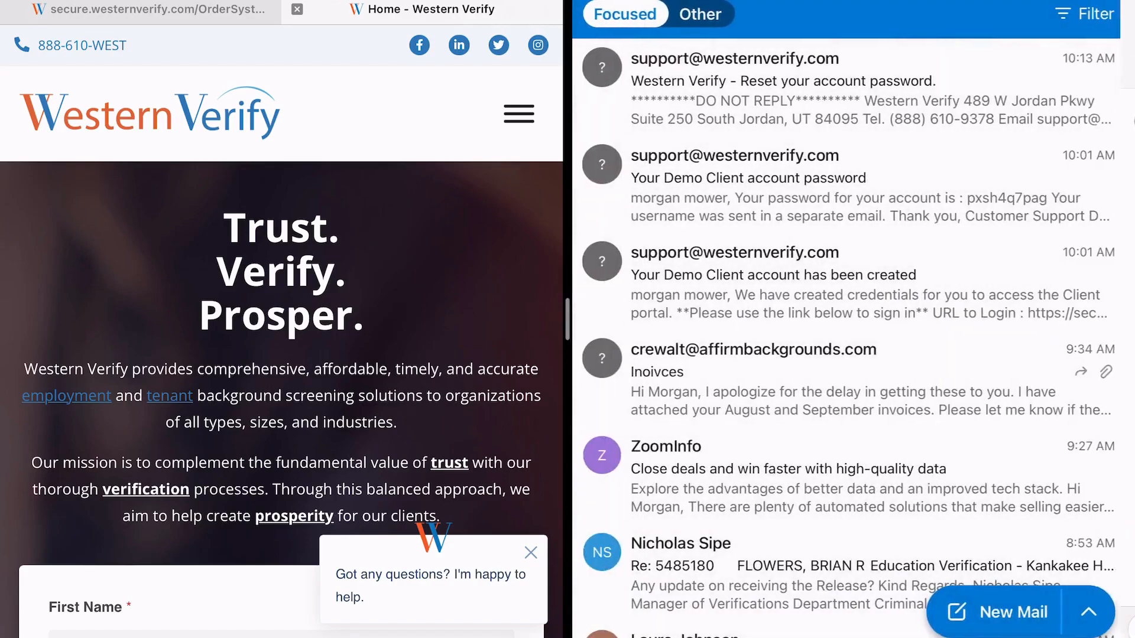
Open the demo client account password email, then show the client portal home page full screen
click(851, 190)
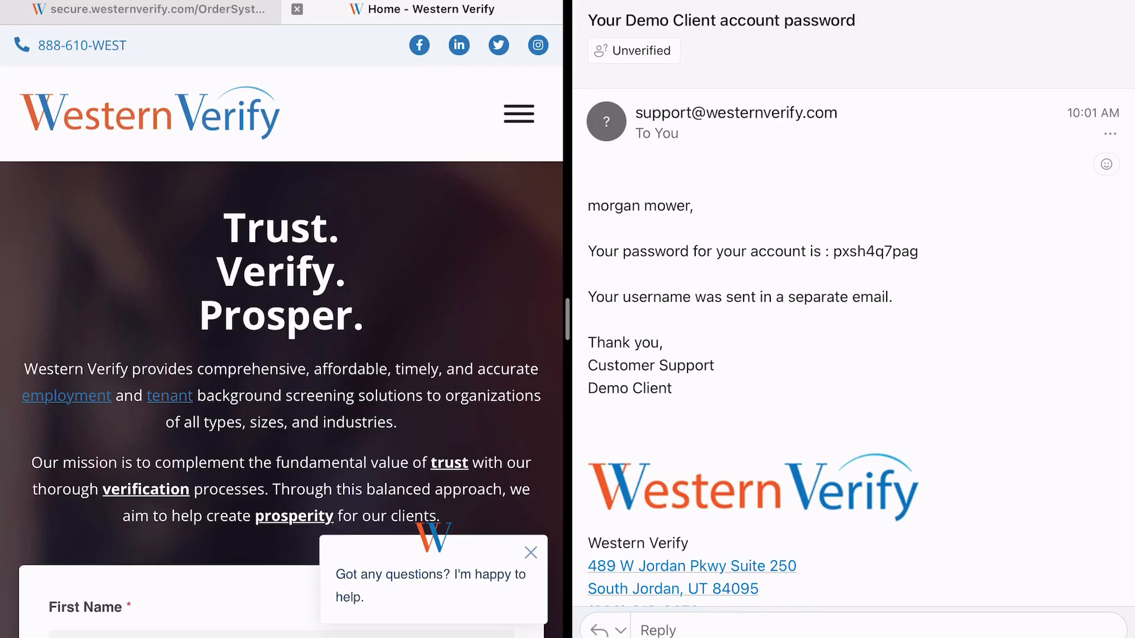
drag(568, 320, 1132, 320)
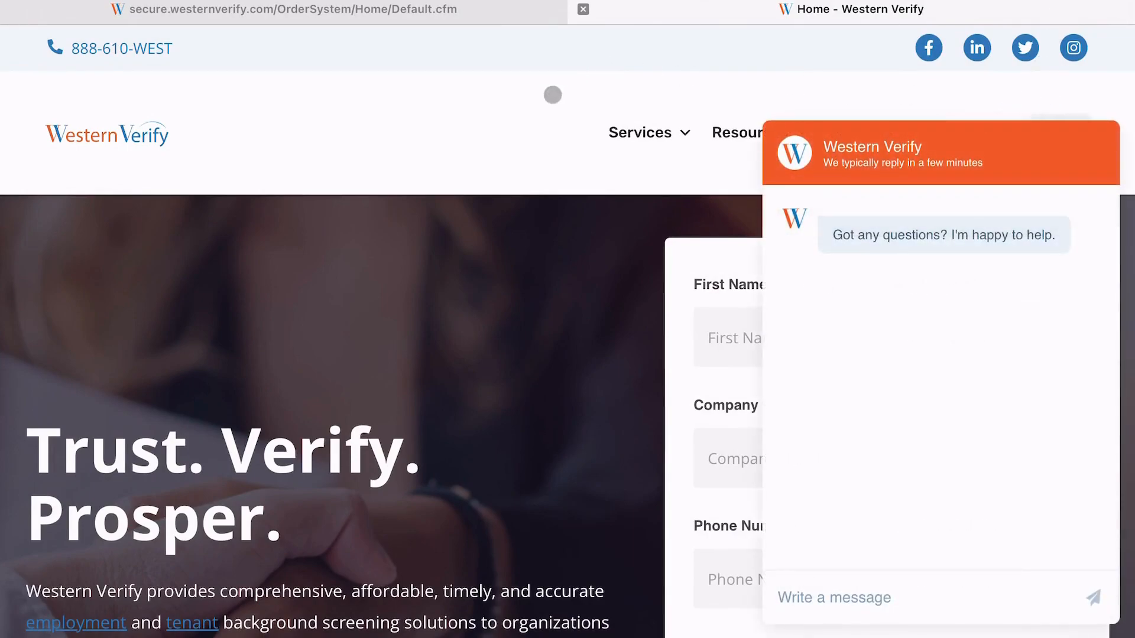
key(ctrl+shift+Tab)
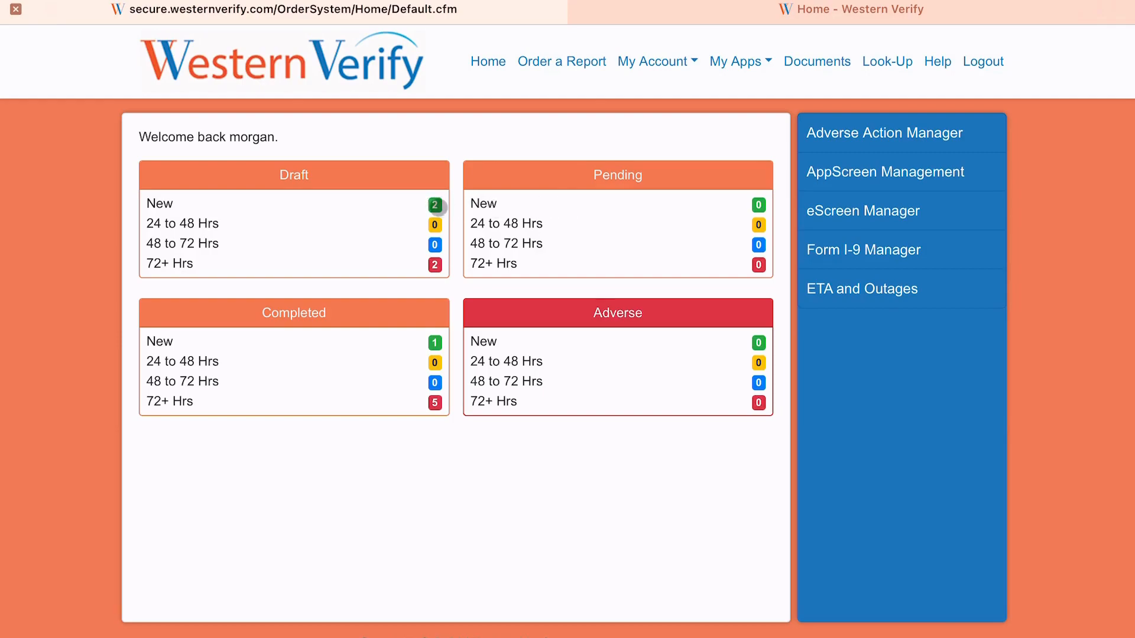
Review the summary of the first applicant in the new draft reports, then return to the portal's home dashboard
click(436, 206)
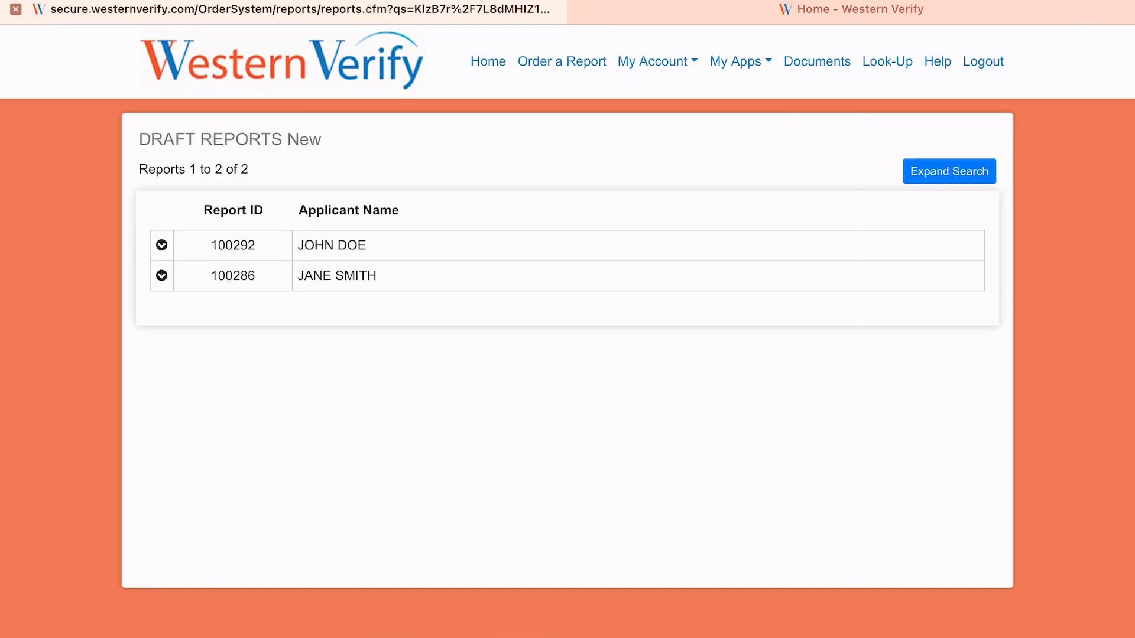
click(162, 245)
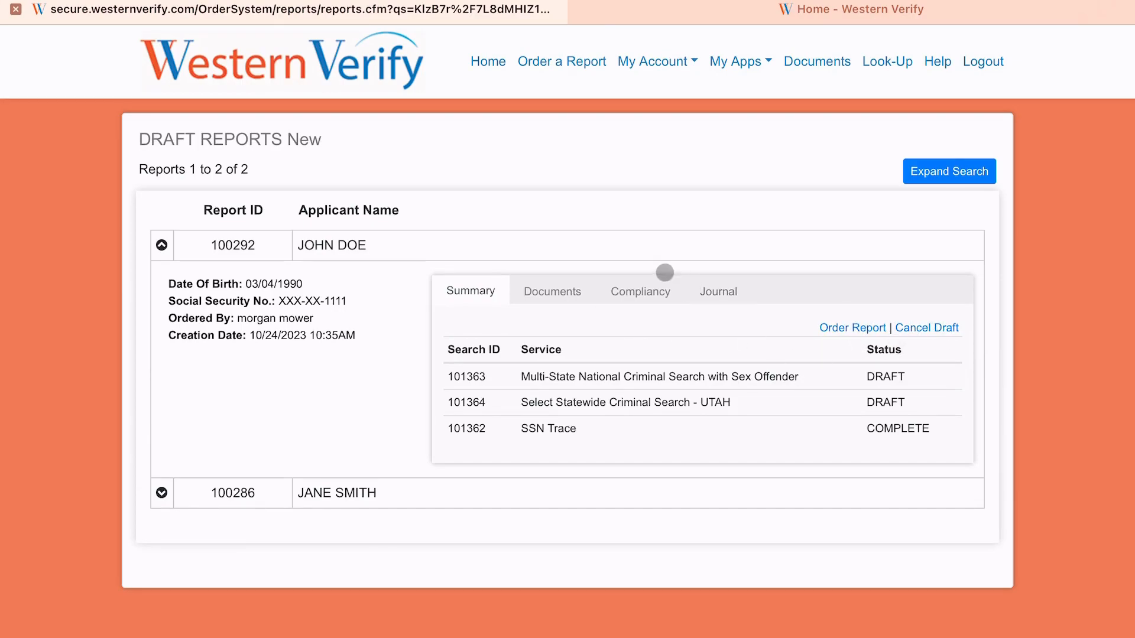
click(489, 64)
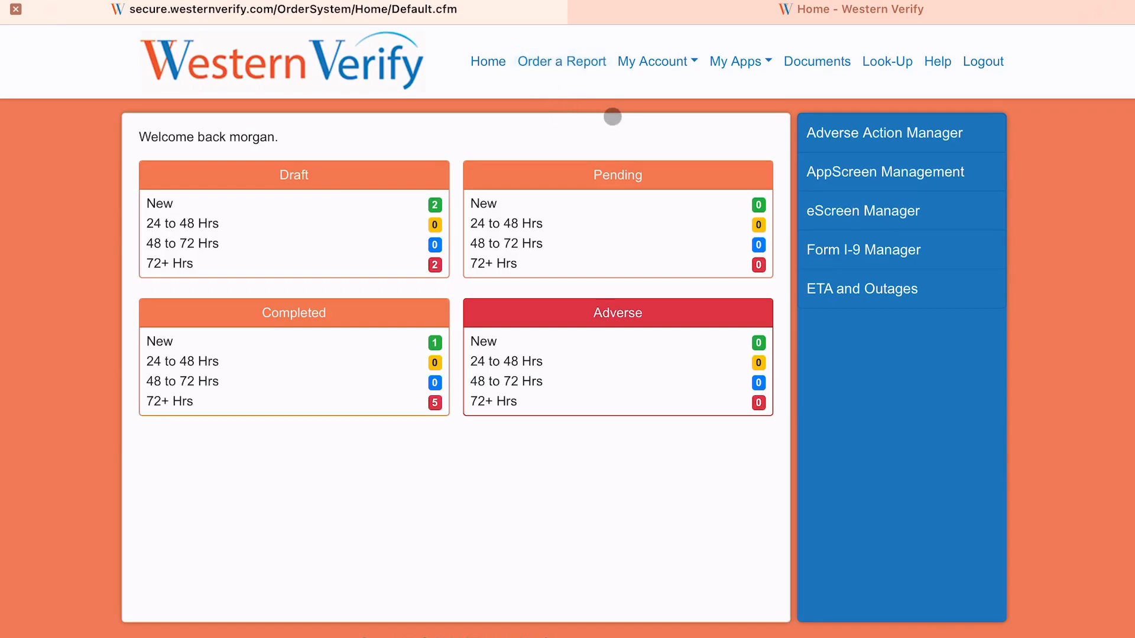
Start a new report order with the Demo Package and no add-on services, and proceed to the applicant details
click(564, 67)
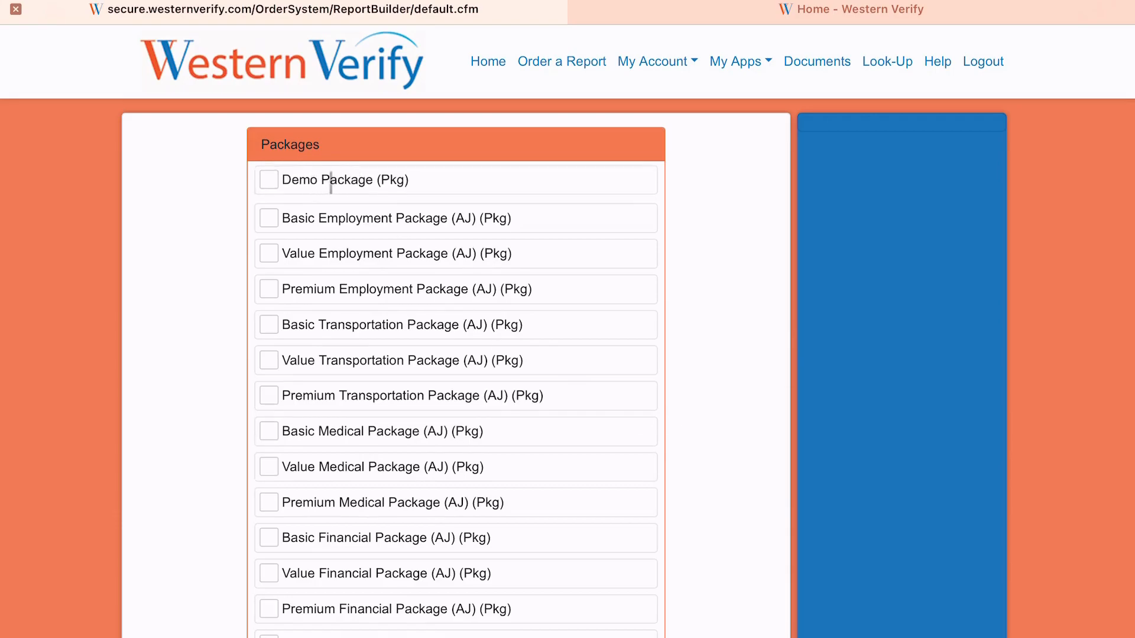
scroll(839, 319, down, 5)
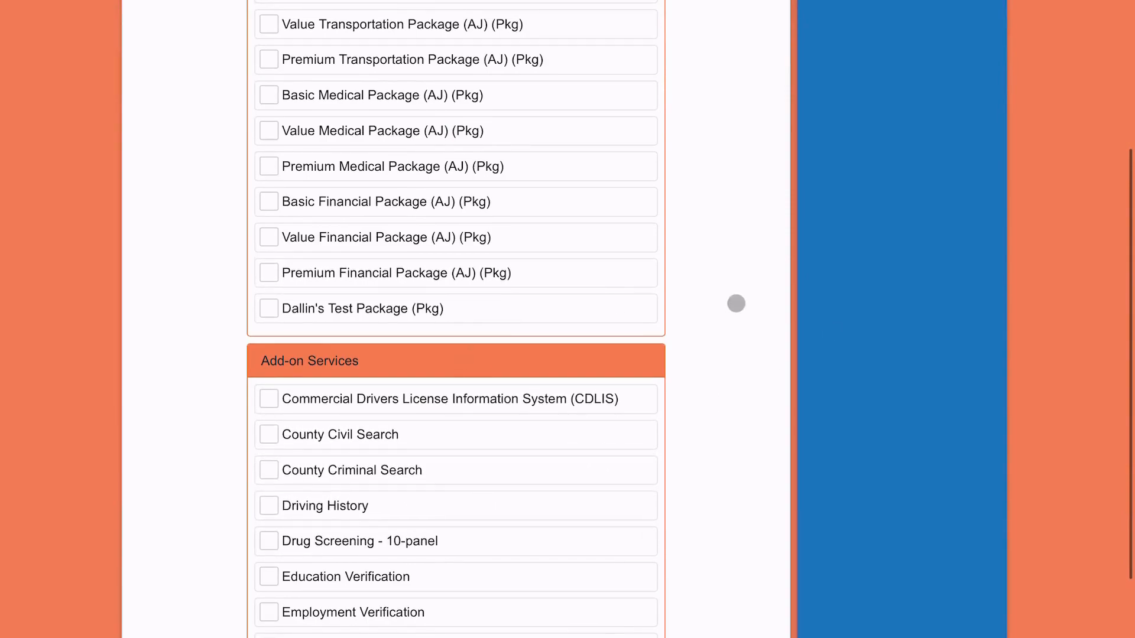
scroll(736, 303, up, 4)
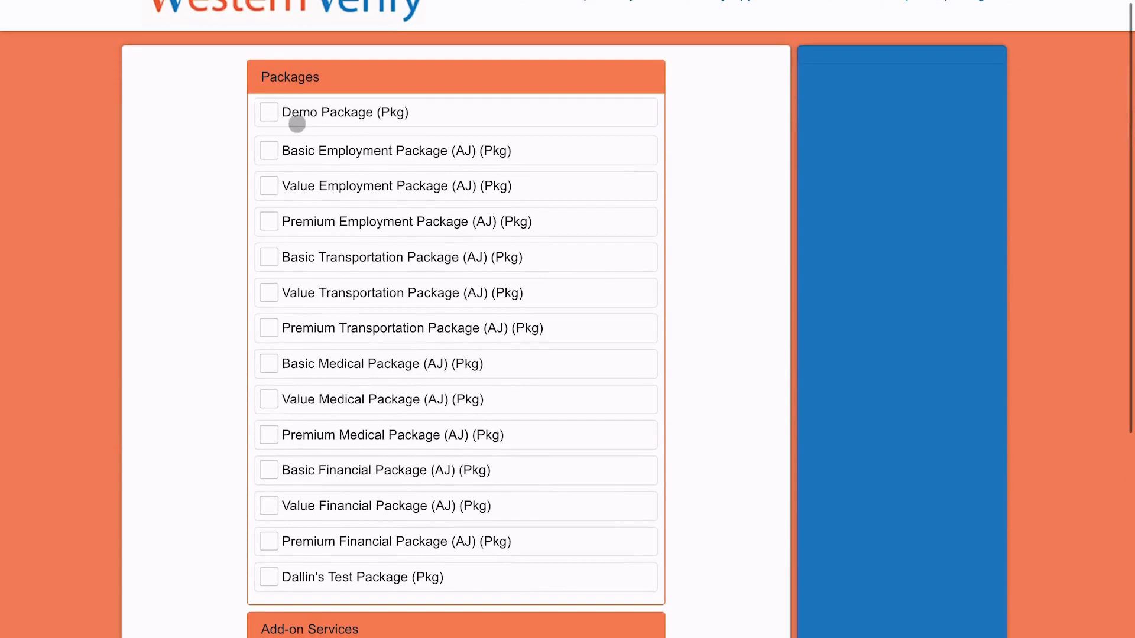
click(270, 114)
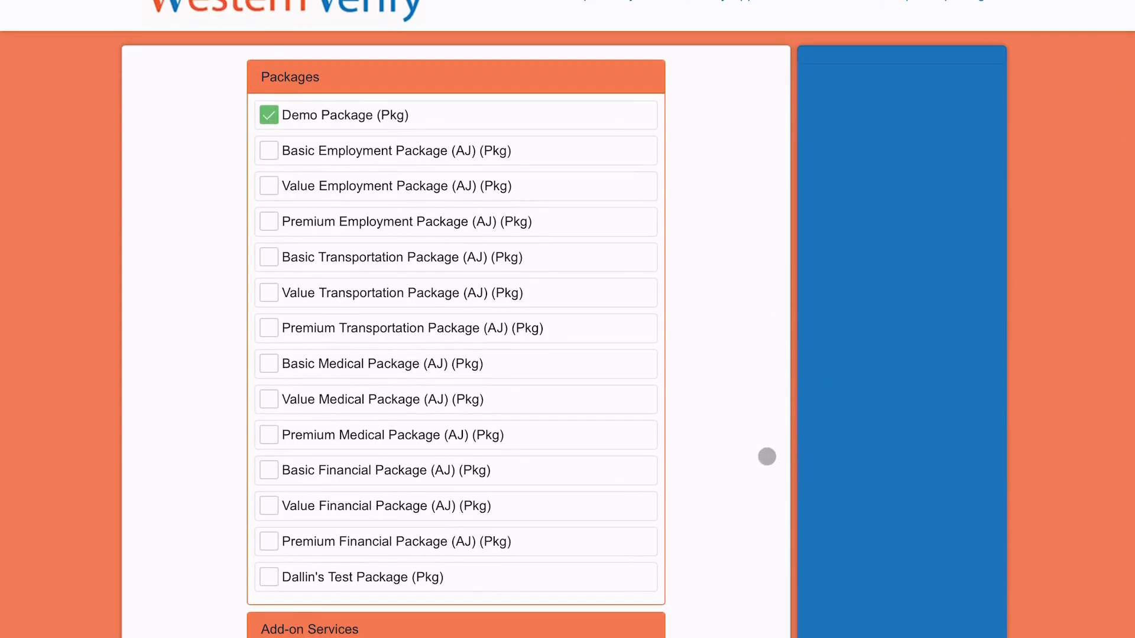
scroll(767, 456, down, 5)
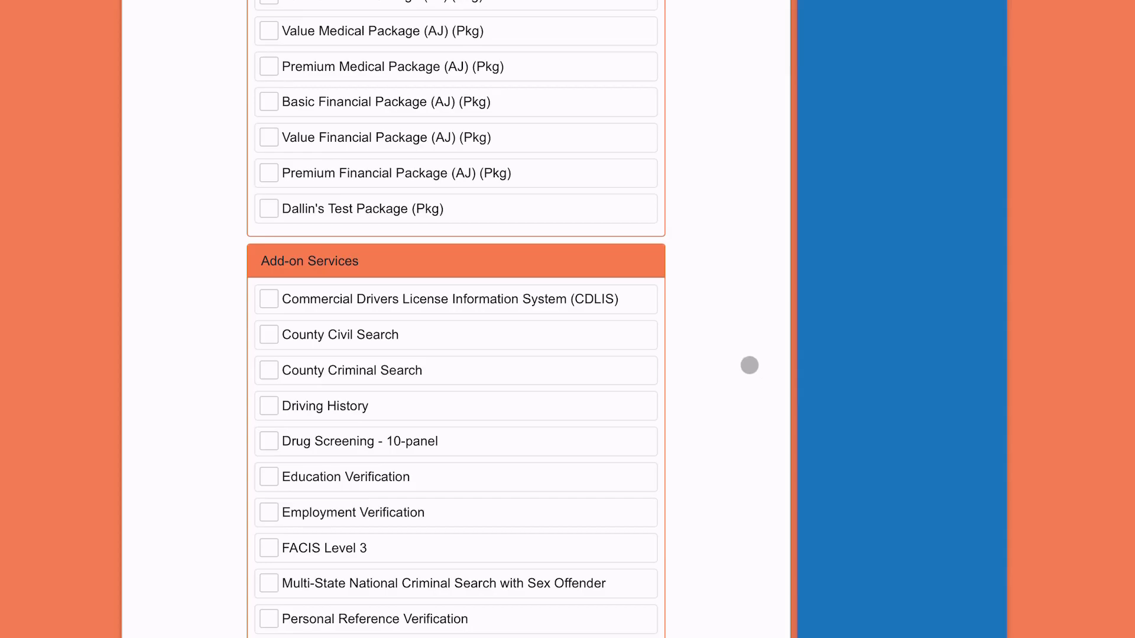
scroll(749, 365, up, 7)
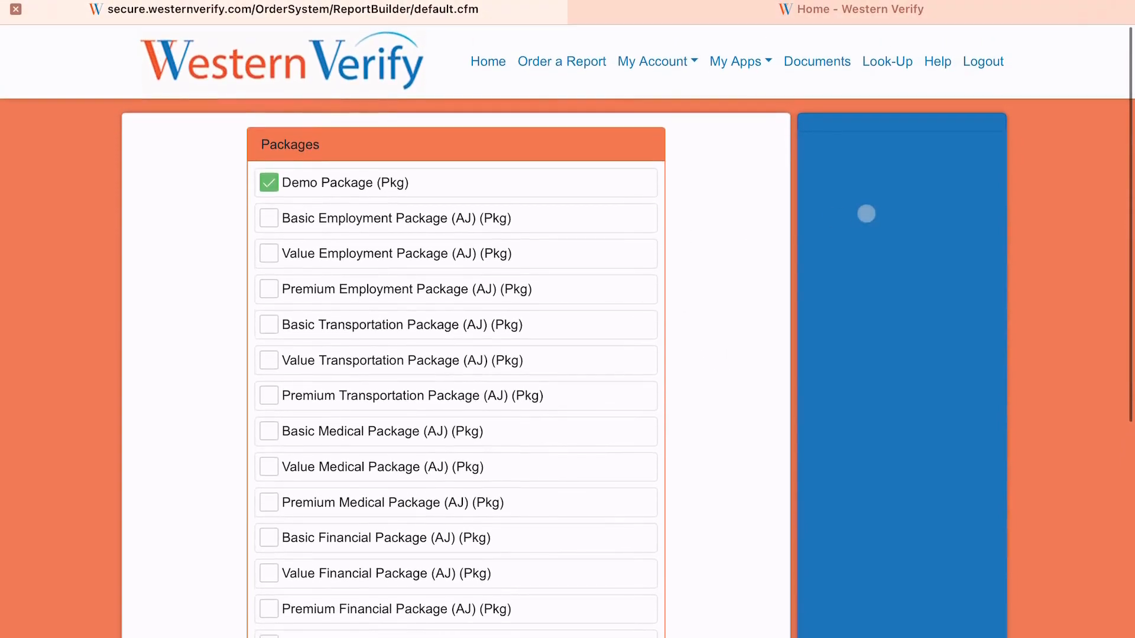
scroll(866, 214, down, 10)
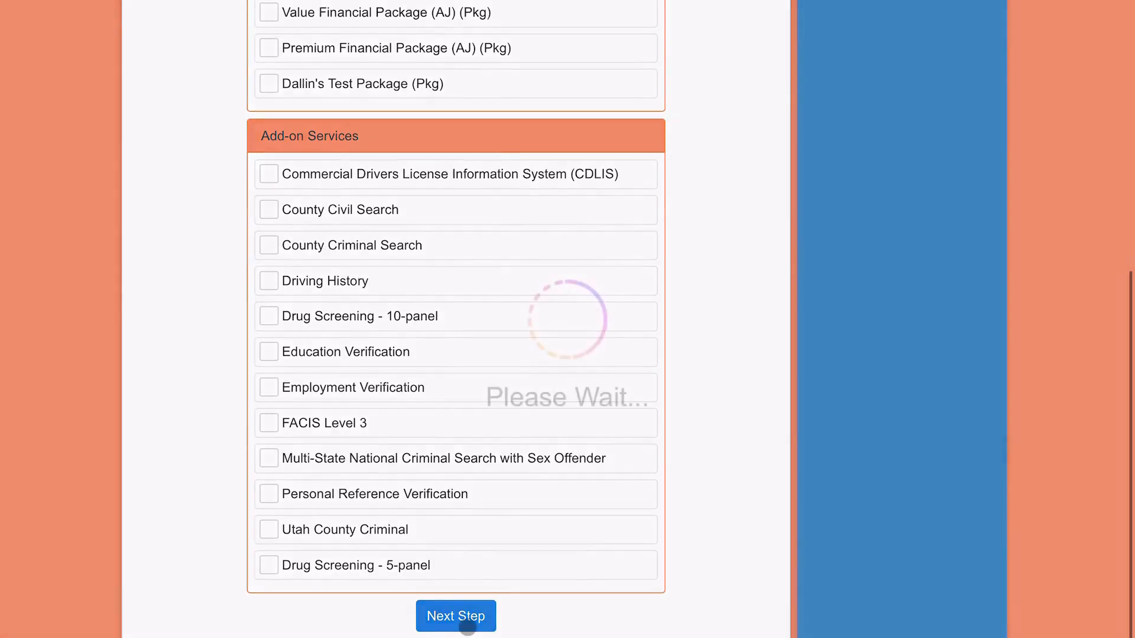
click(467, 626)
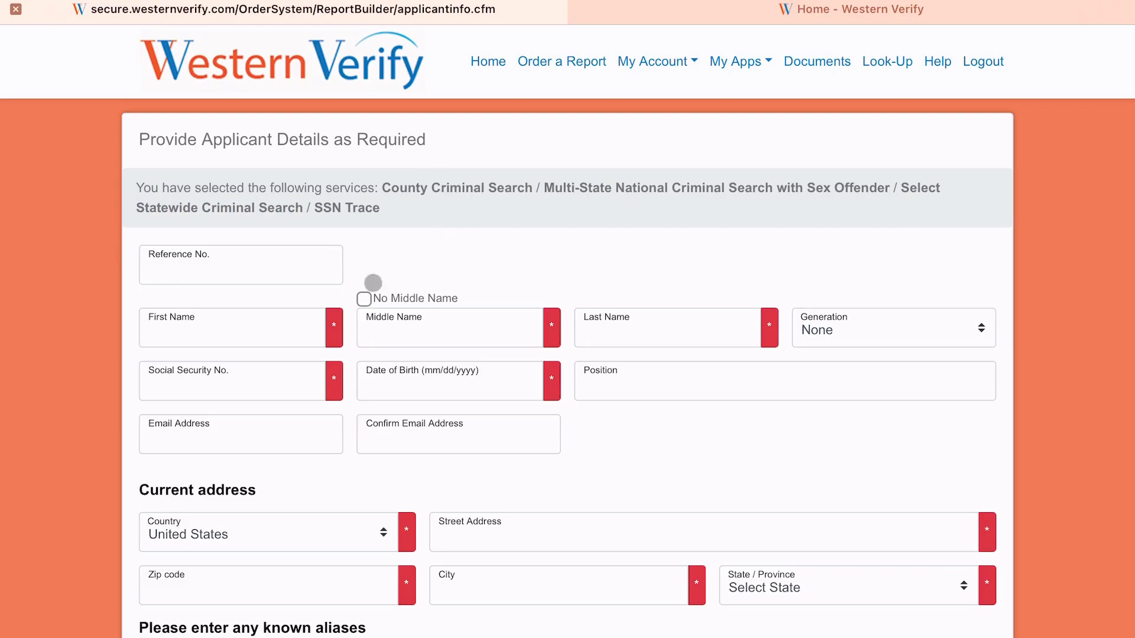
Enter the applicant's first and last name, leaving the middle name and generation untouched
click(253, 331)
text(Demo)
key(Tab)
key(Tab)
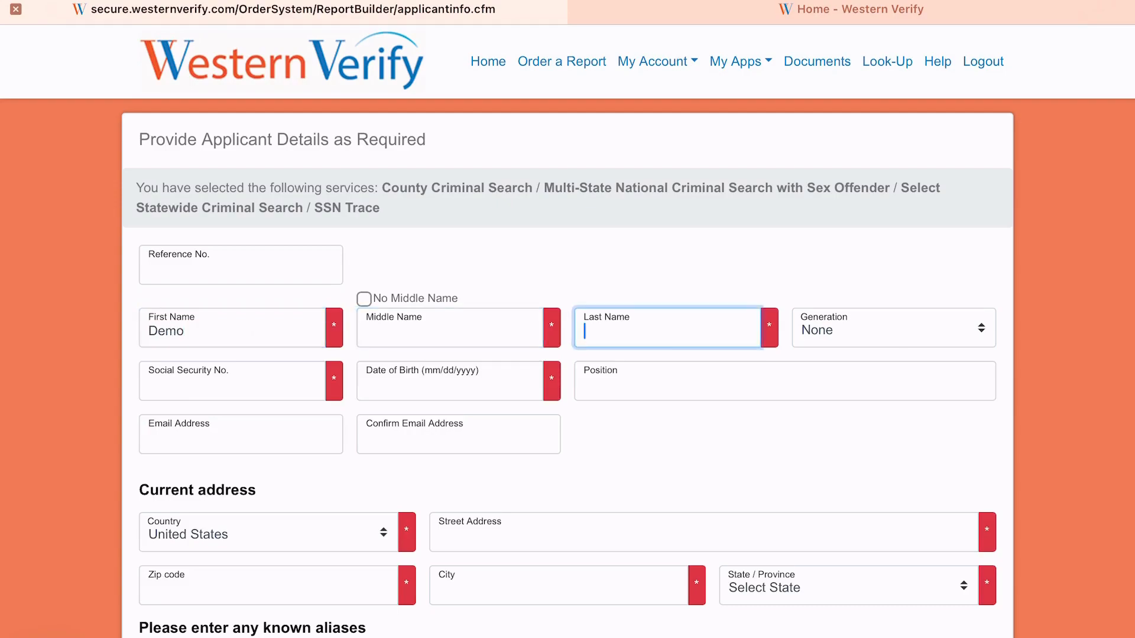
text(Demo)
key(Tab)
key(Tab)
Enter the applicant's Social Security number and date of birth, leaving the position empty
text(111-11)
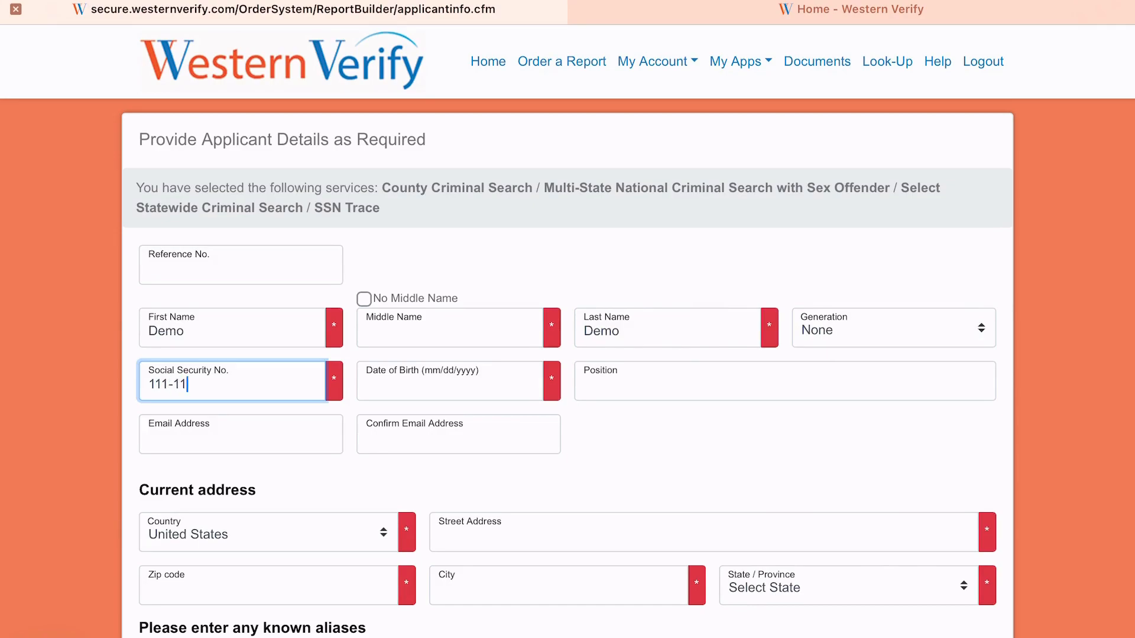
text(-1111)
key(Tab)
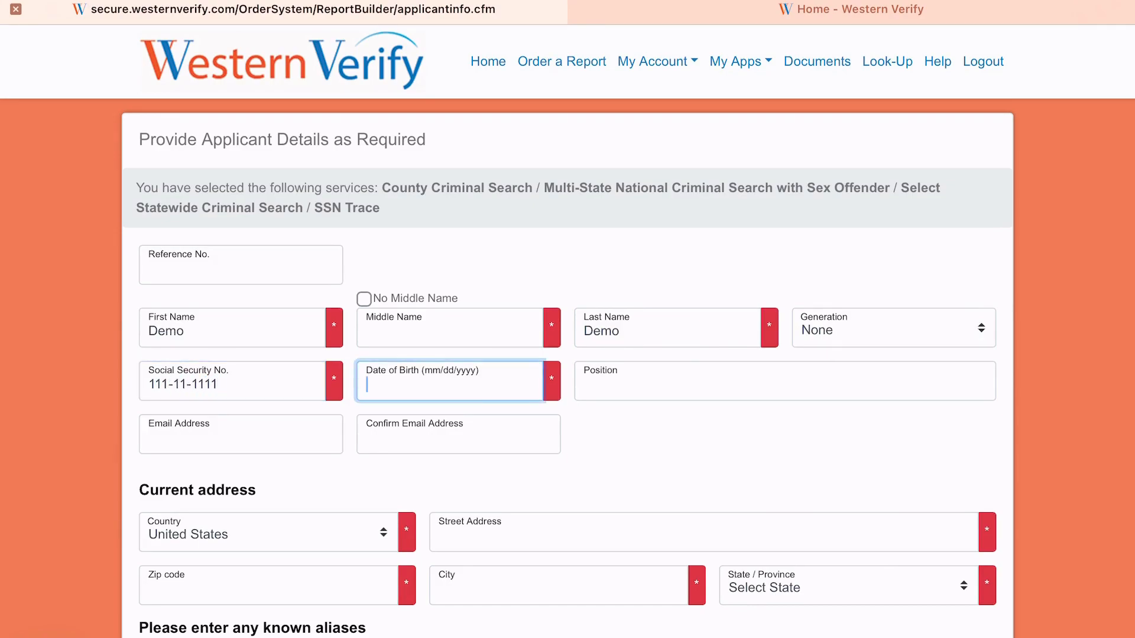
text(03/03/1956)
key(Tab)
key(Tab)
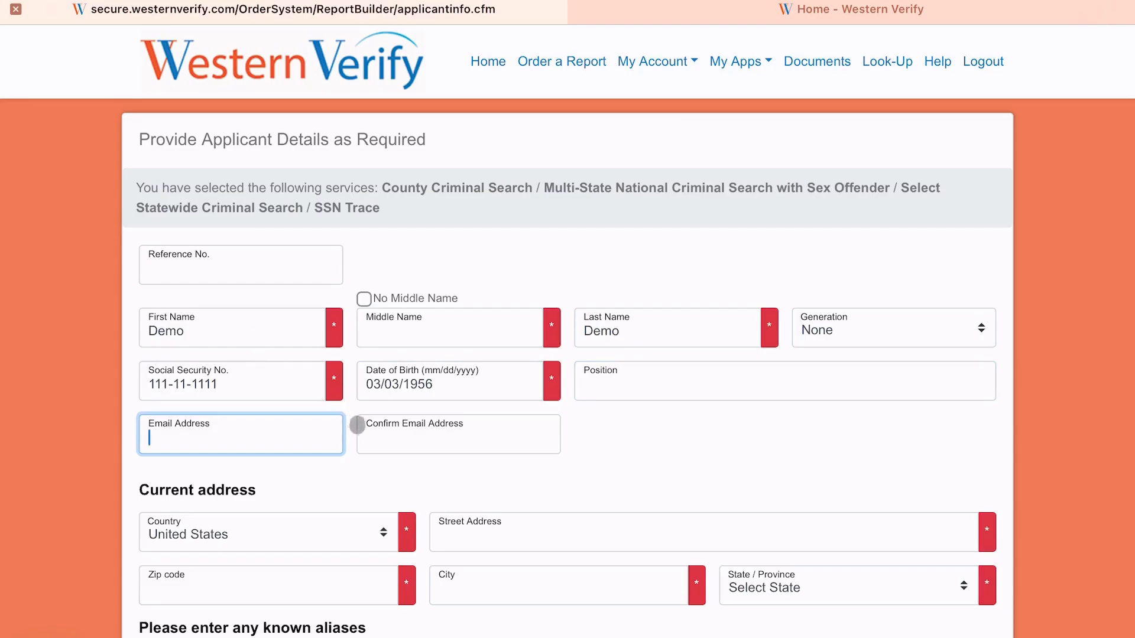
Enter the street address for the applicant's current address, correcting any typos
click(478, 532)
text(1111 je)
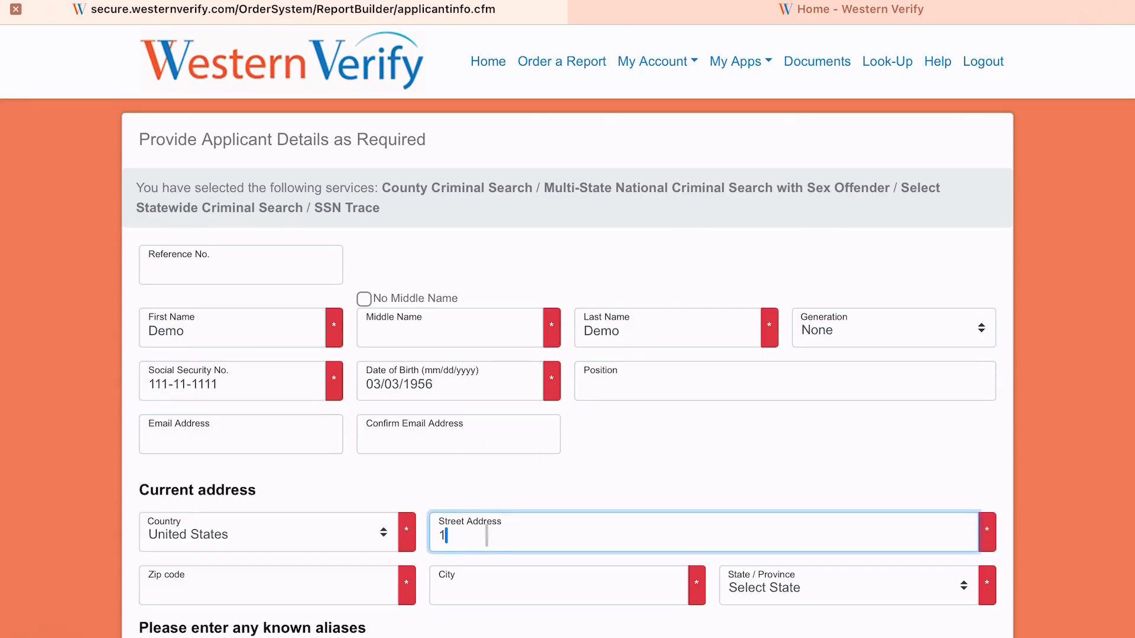
key(BackSpace)
key(BackSpace)
text(e draper parkewa)
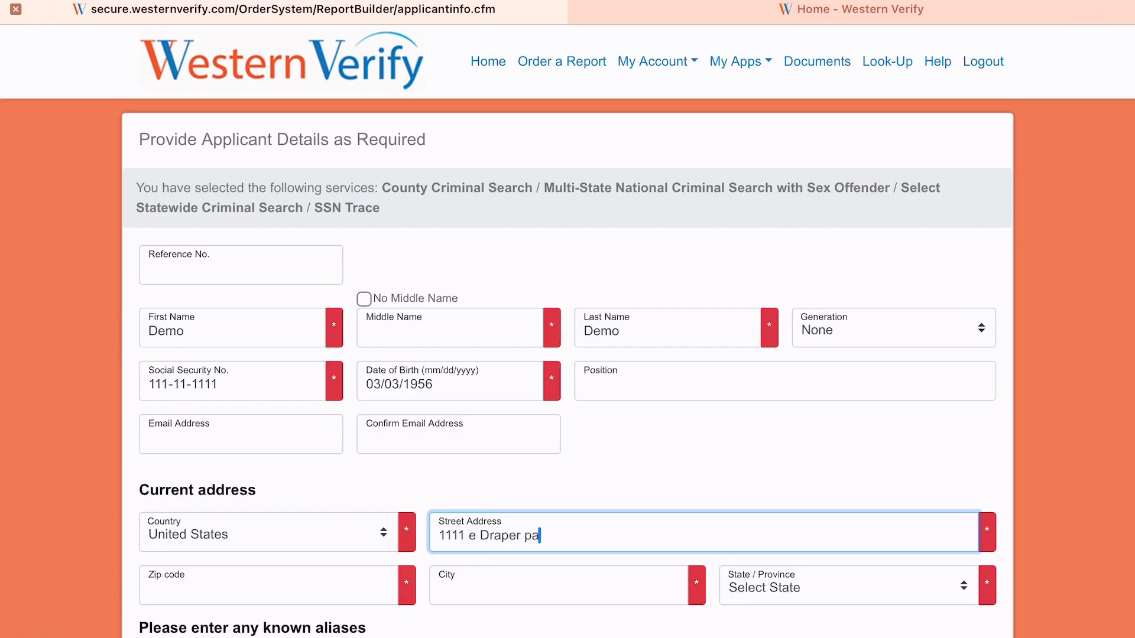
key(BackSpace)
key(BackSpace)
key(BackSpace)
text(way)
key(Tab)
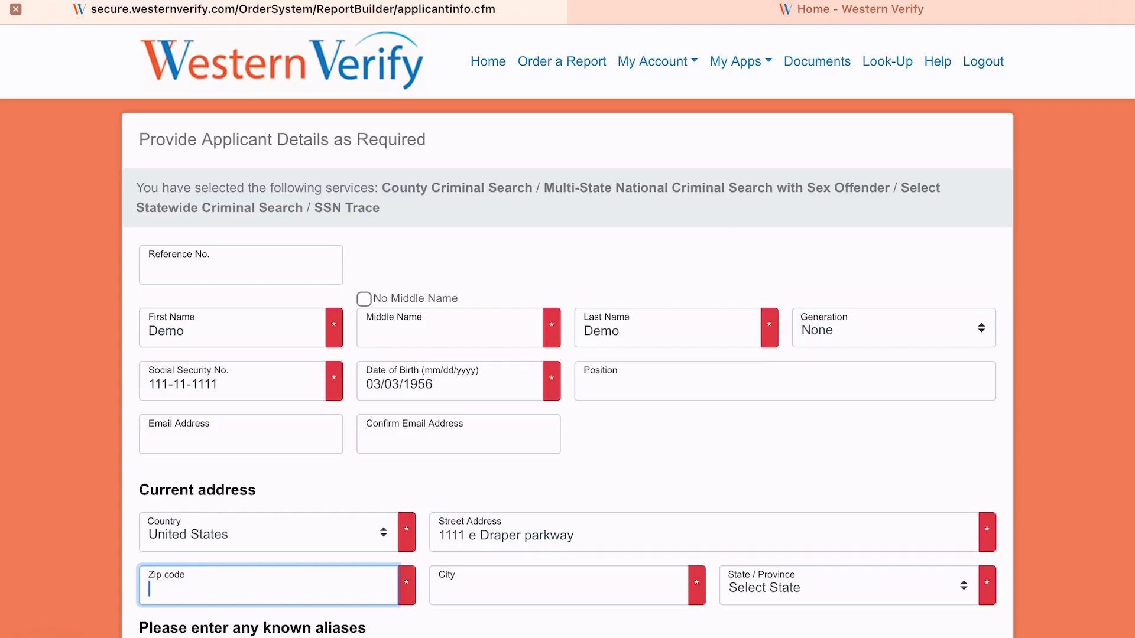
Enter the zip code of the current address and accept the suggested city and state
text(84020)
scroll(567, 354, down, 3)
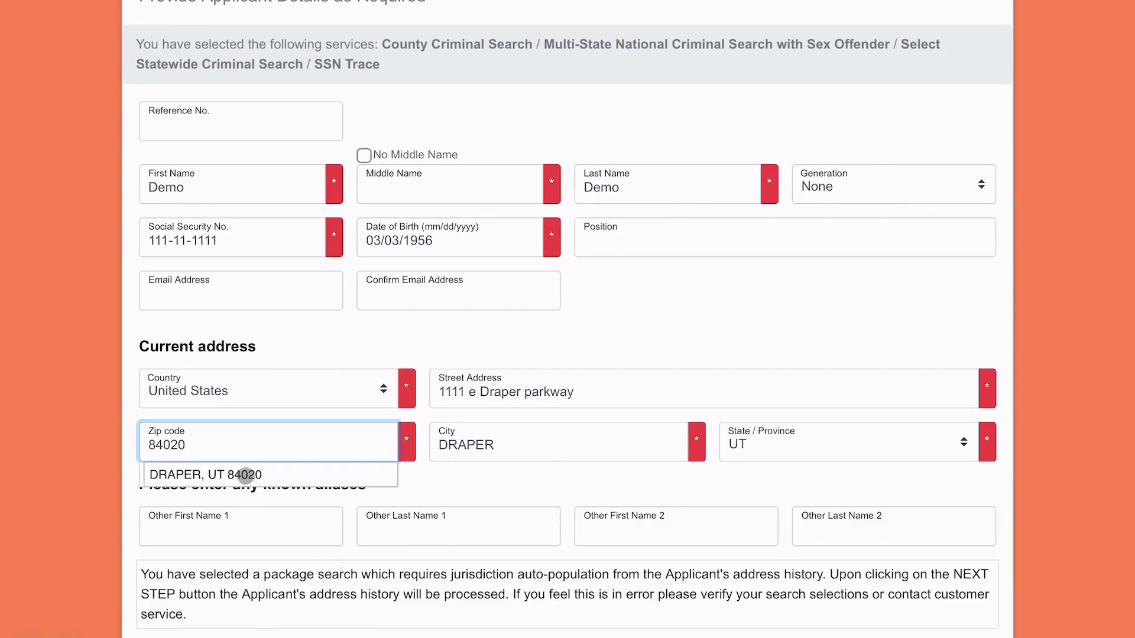
click(245, 474)
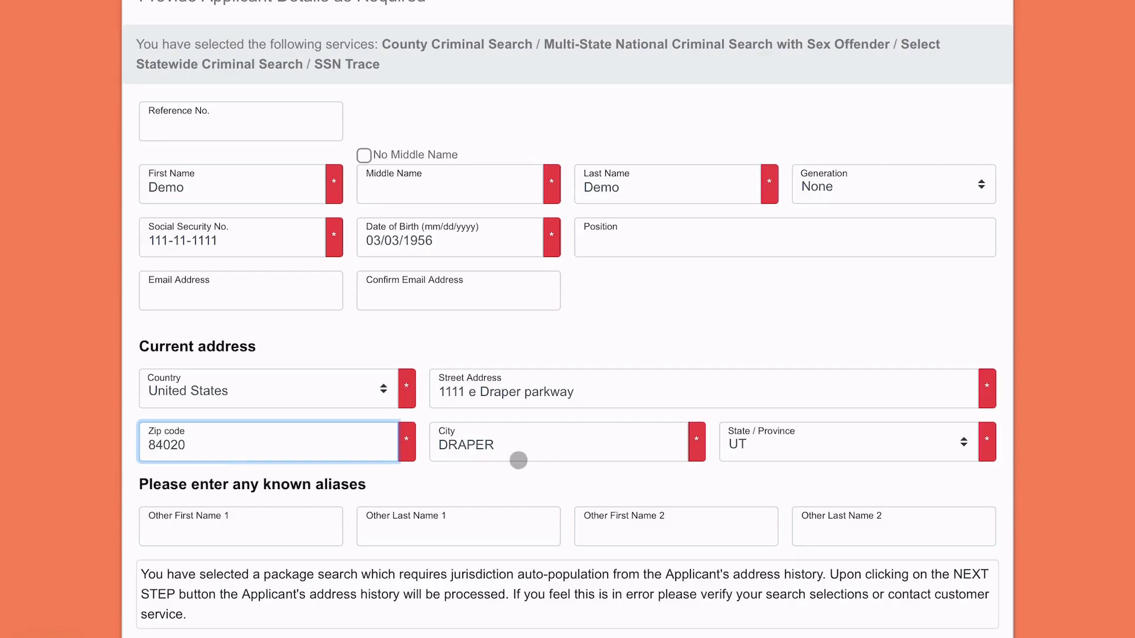
Leave the aliases empty, mark the applicant as having no middle name, and submit the details for verification
click(270, 530)
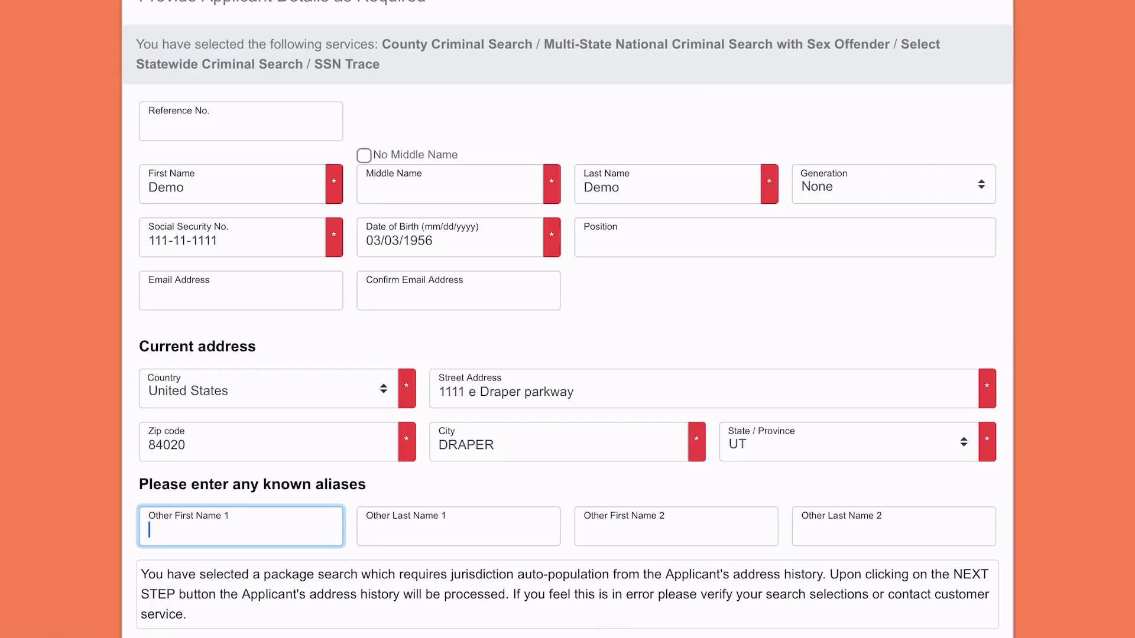
key(Return)
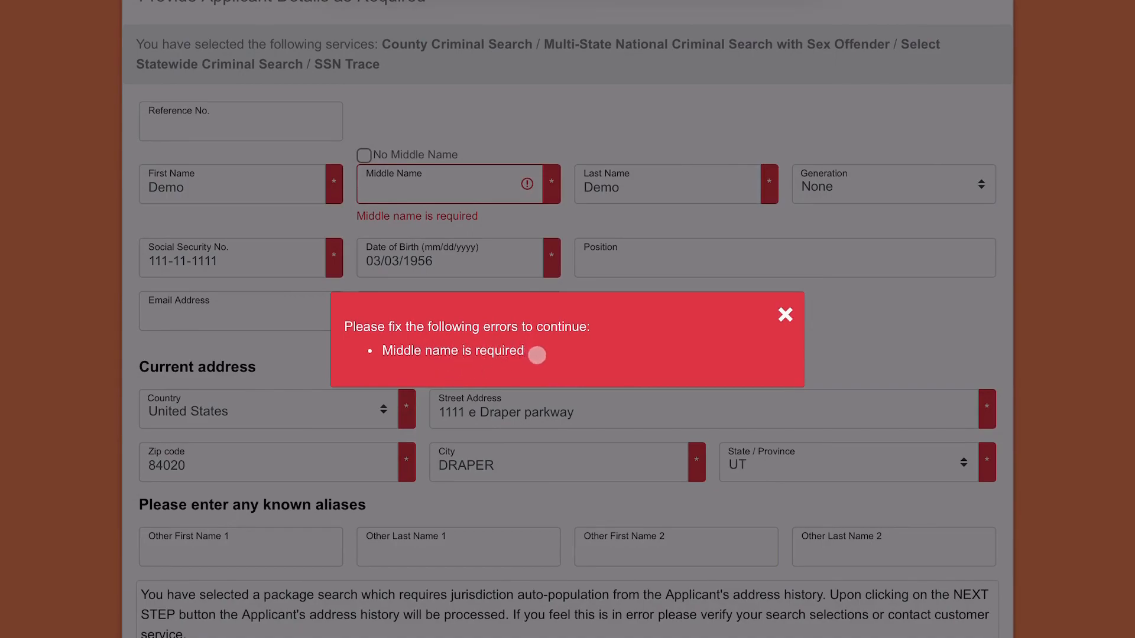
click(786, 315)
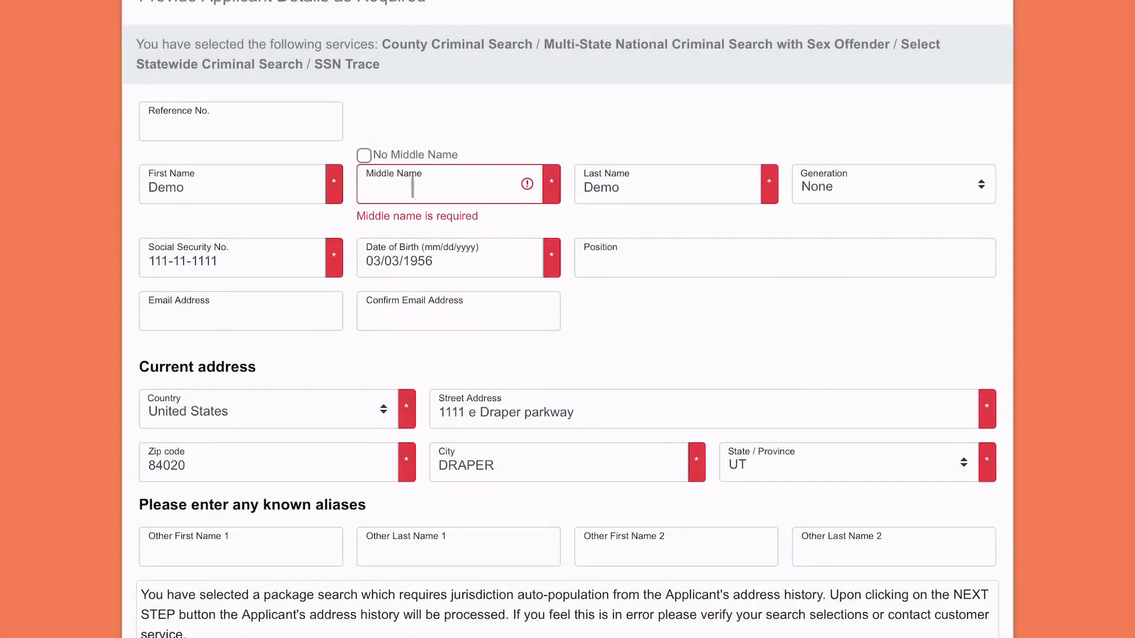
click(364, 156)
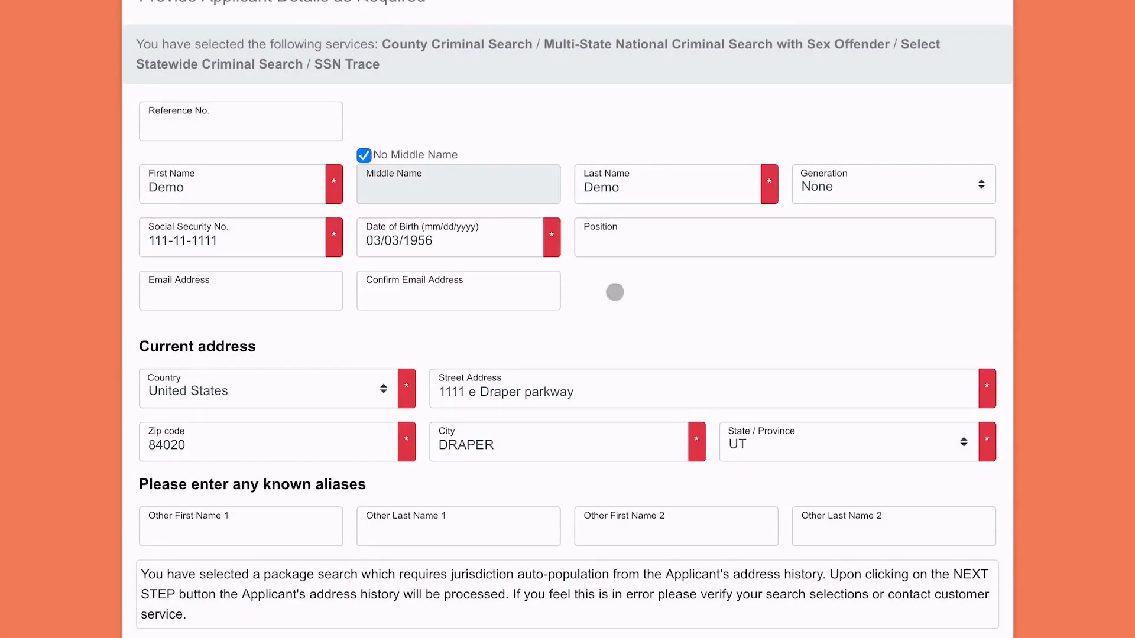
key(Return)
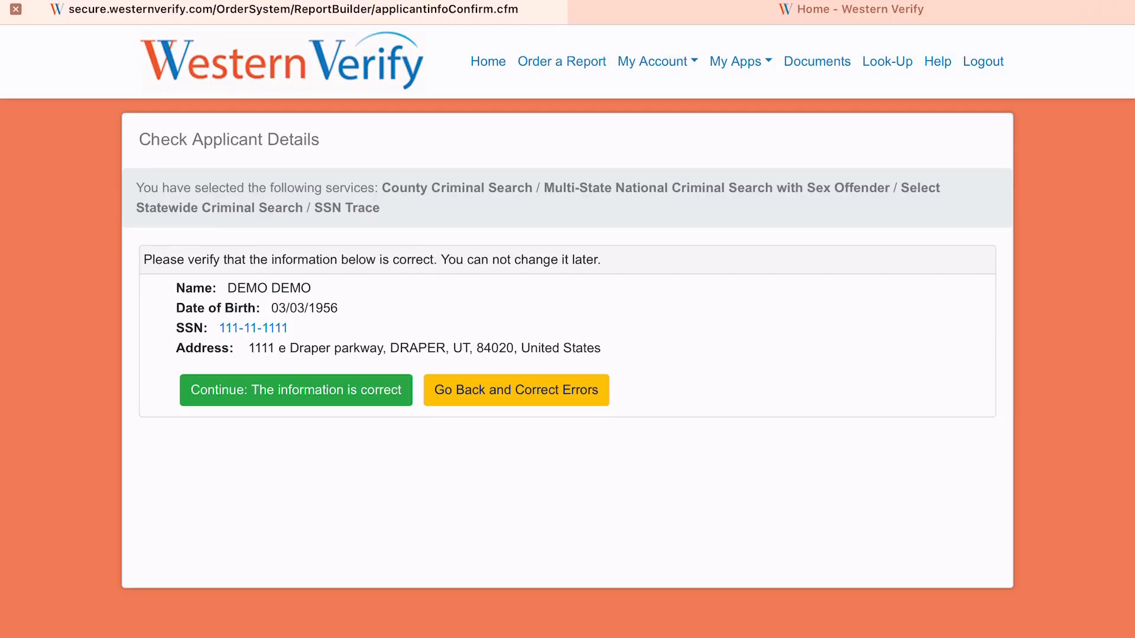
Check the applicant details summary and go back to the details form to correct errors
scroll(568, 348, down, 2)
scroll(567, 349, up, 2)
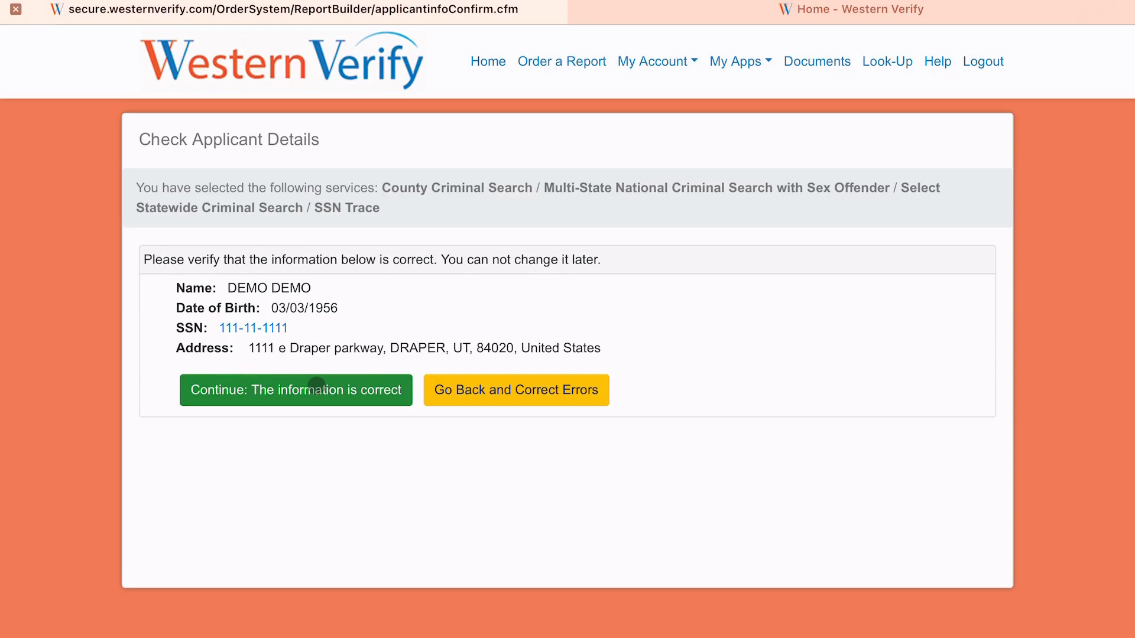
click(462, 393)
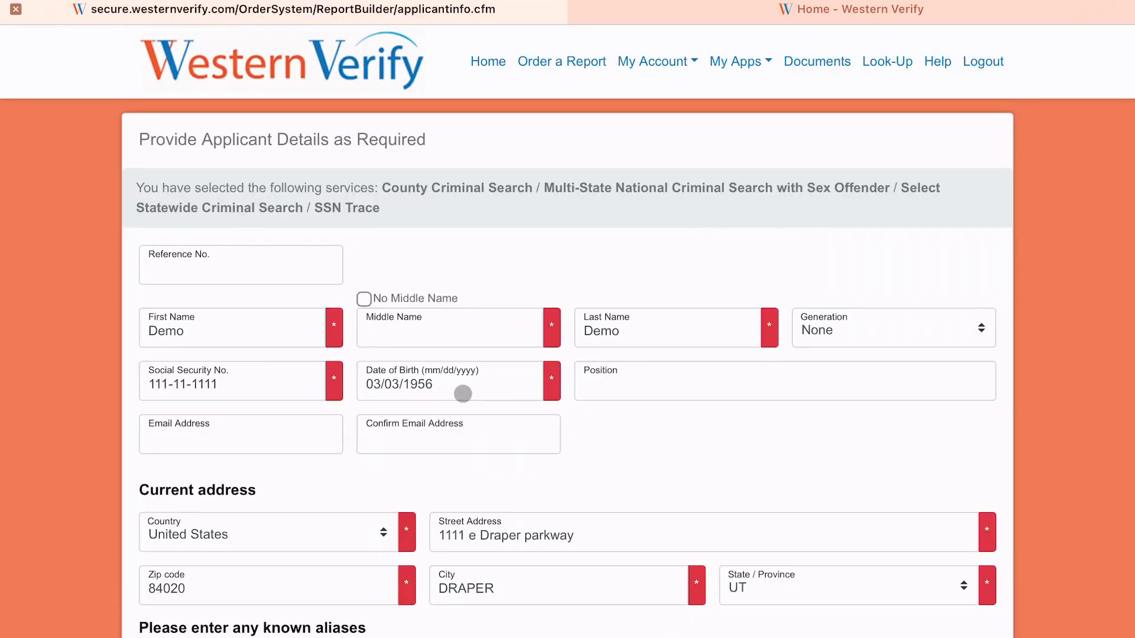
Set No Middle Name again on the reopened form, resubmit it, and confirm the information as correct to reach the report order
scroll(462, 393, down, 3)
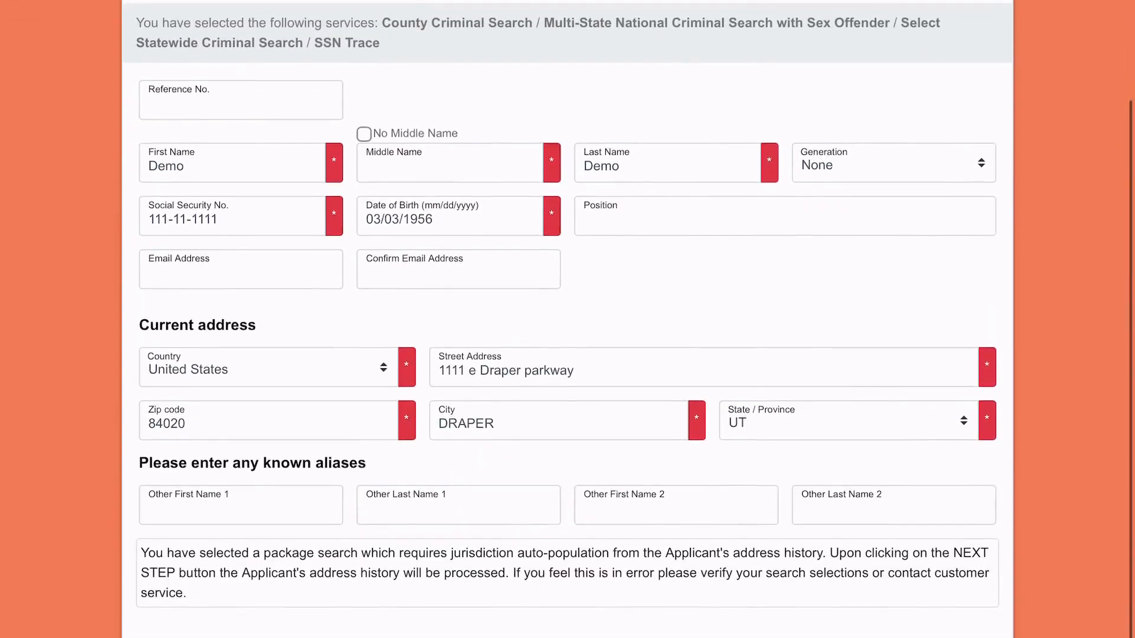
scroll(568, 313, up, 1)
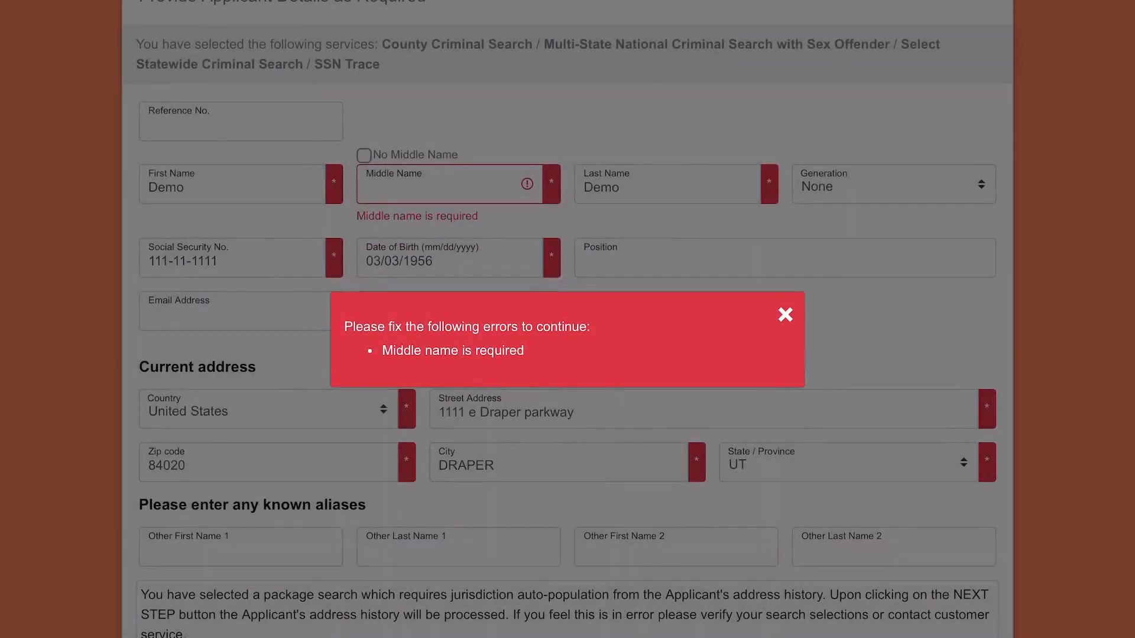
click(784, 315)
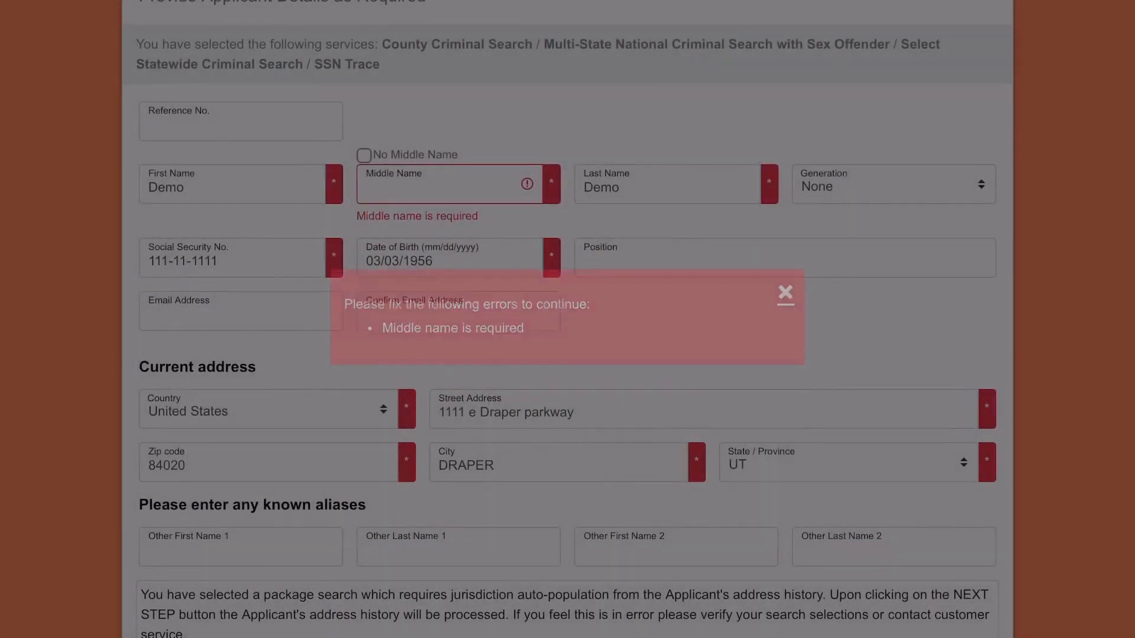
click(364, 155)
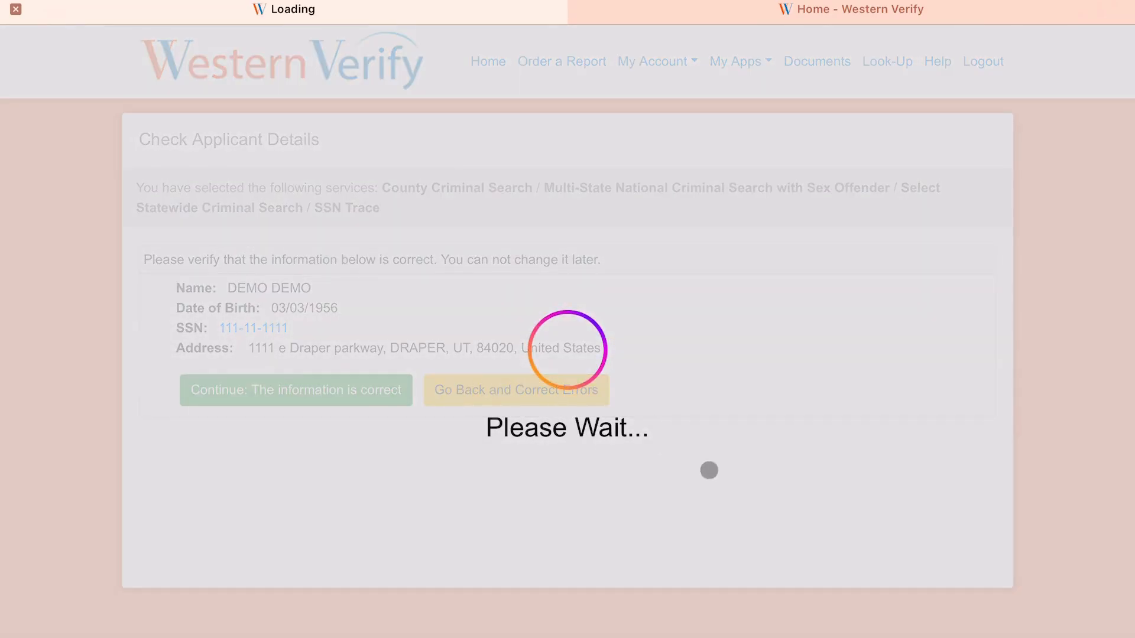
scroll(684, 401, down, 5)
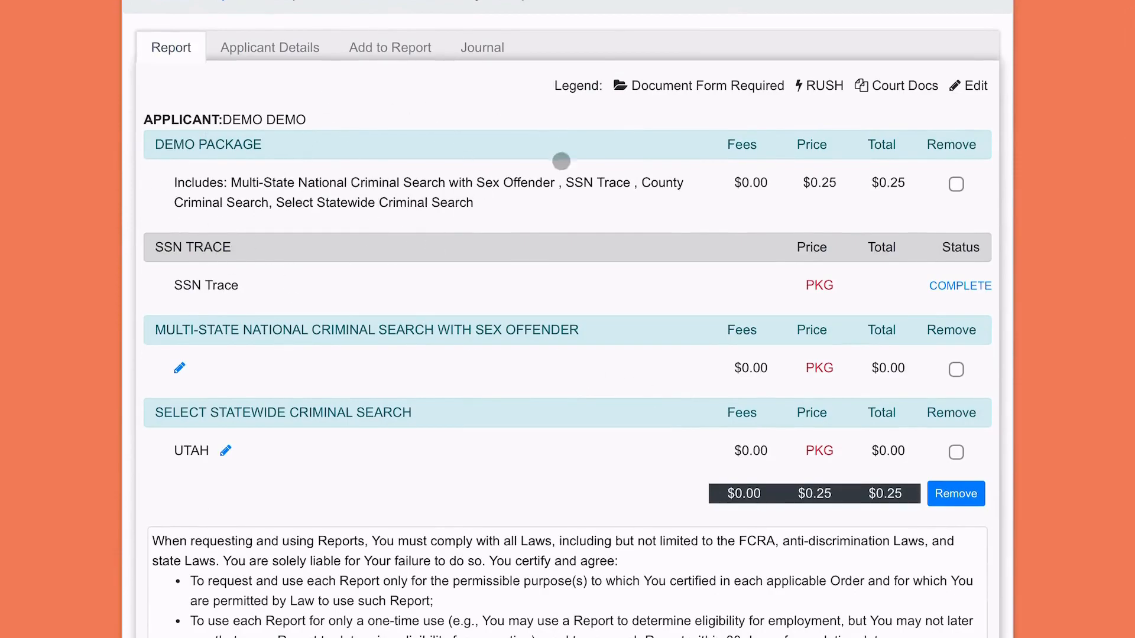
Review the ordered searches and fees on the order confirmation, and open the applicant's entered details
scroll(550, 273, up, 5)
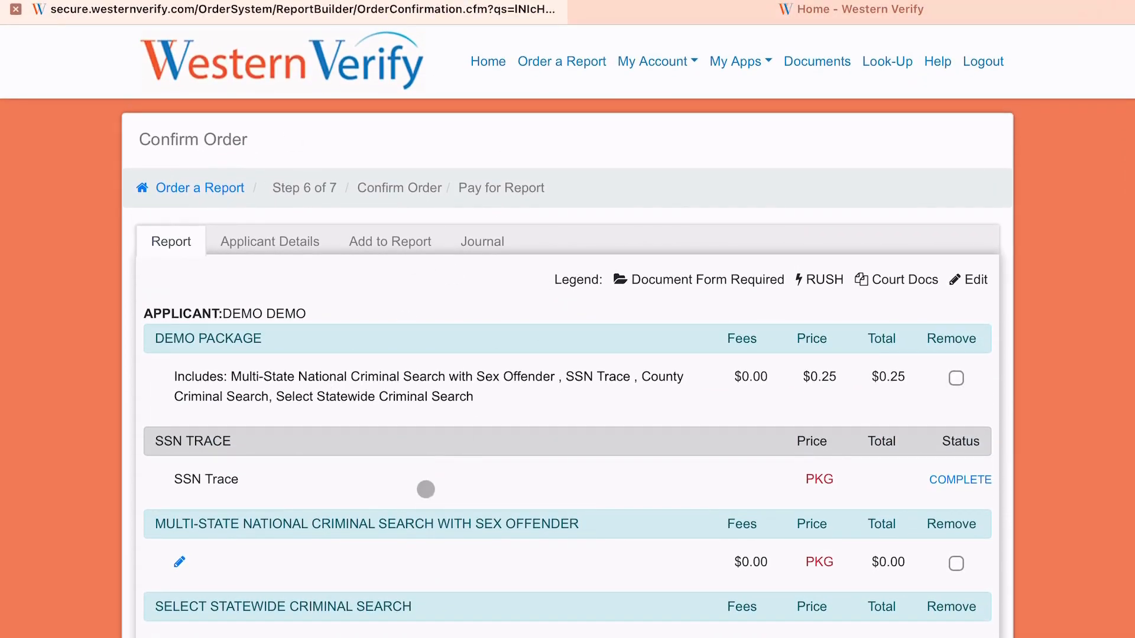
scroll(426, 489, down, 5)
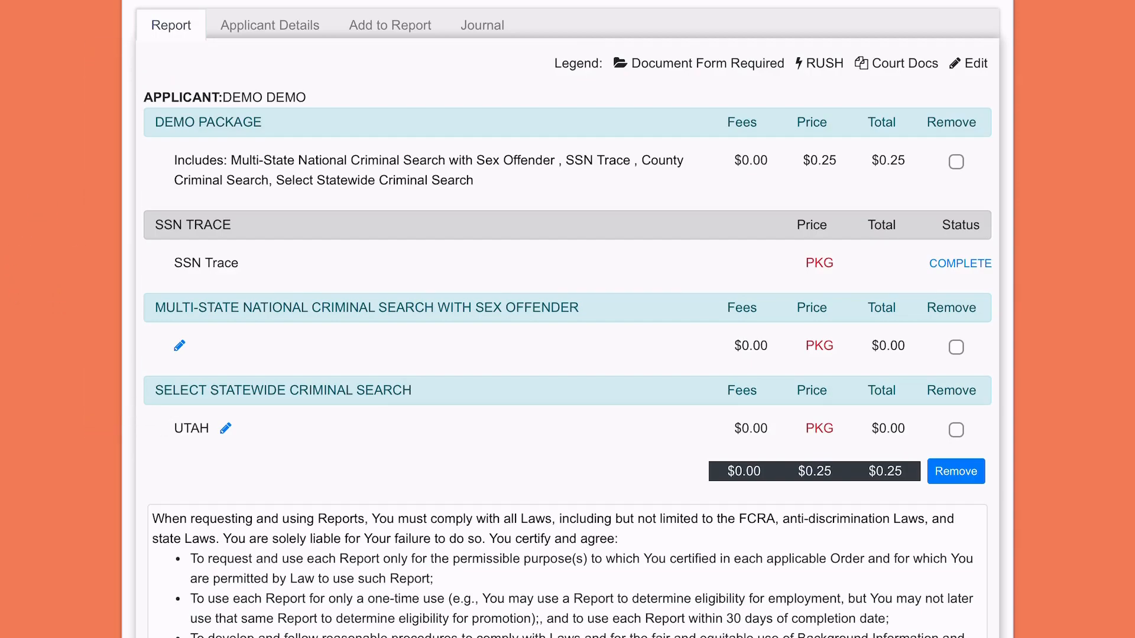
scroll(568, 319, up, 1)
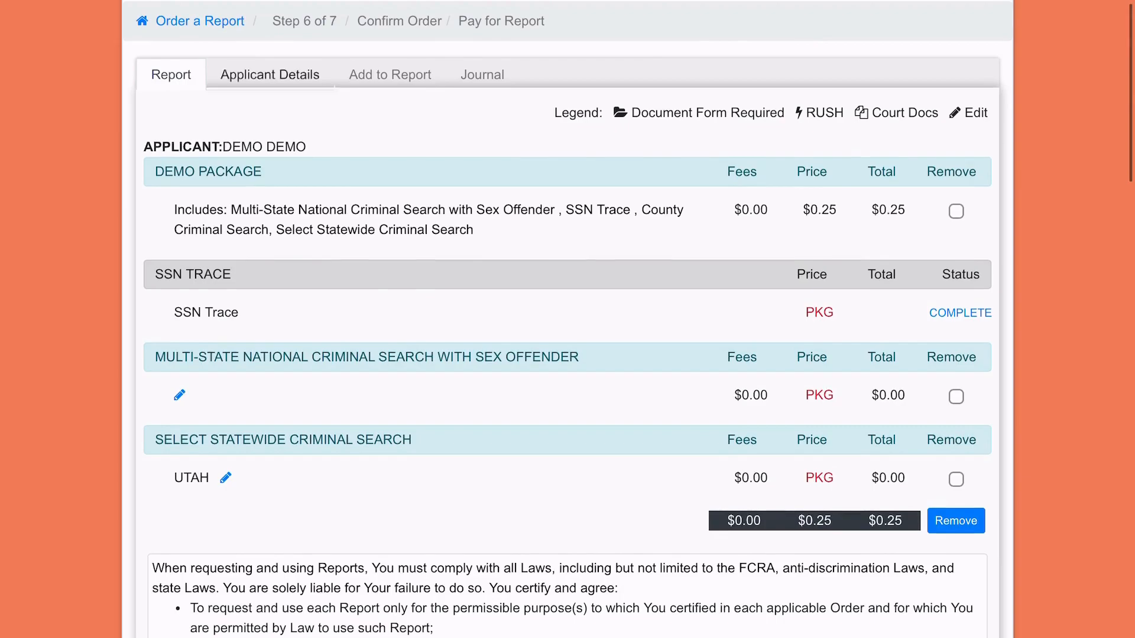
click(269, 74)
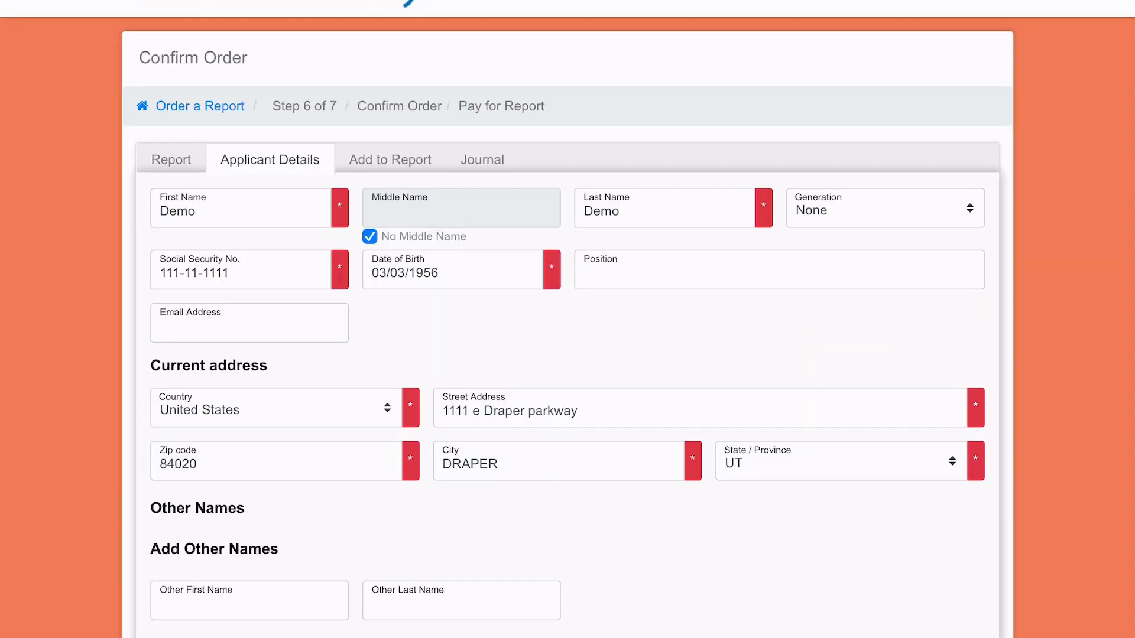
Examine the services that can be added to the report, including Employment Verification and Driving History, leaving none selected
click(389, 160)
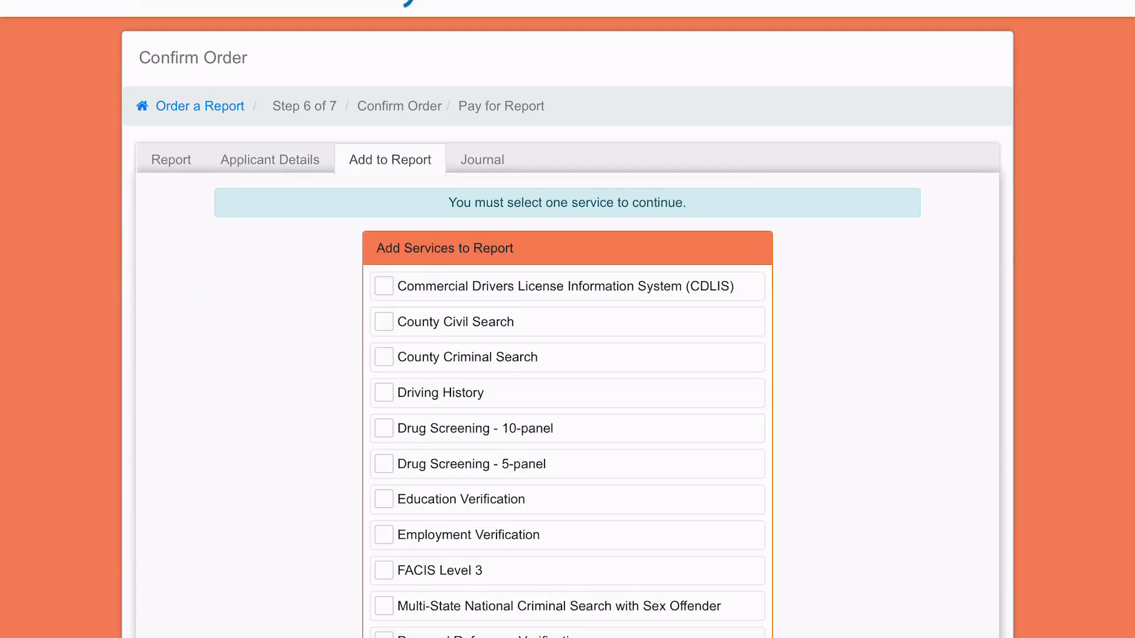
scroll(568, 355, down, 3)
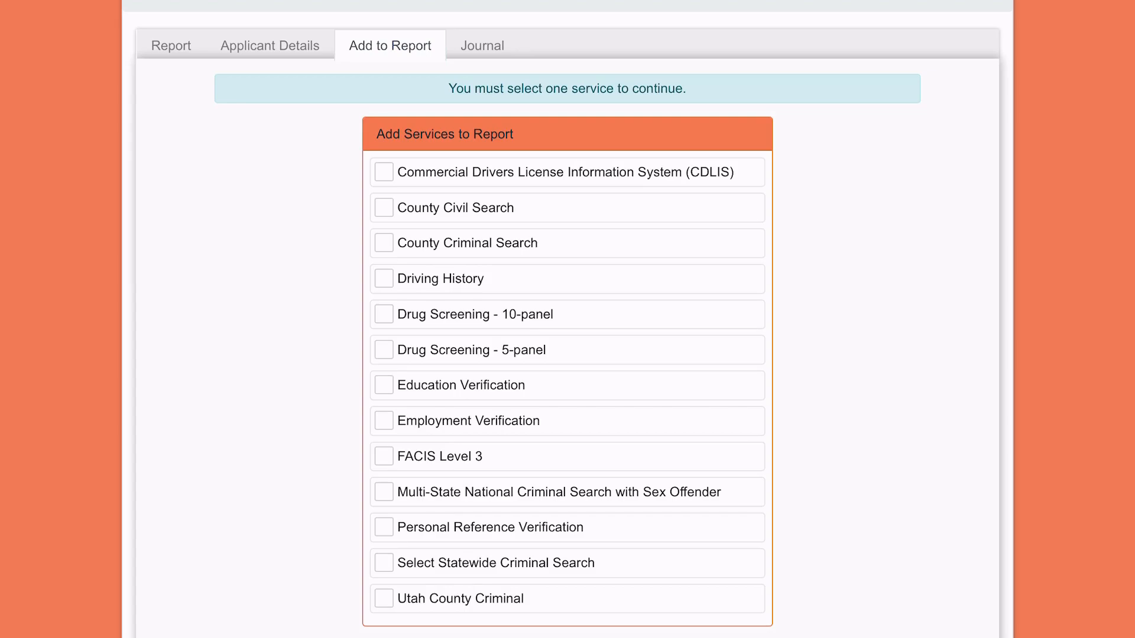
click(384, 420)
click(383, 420)
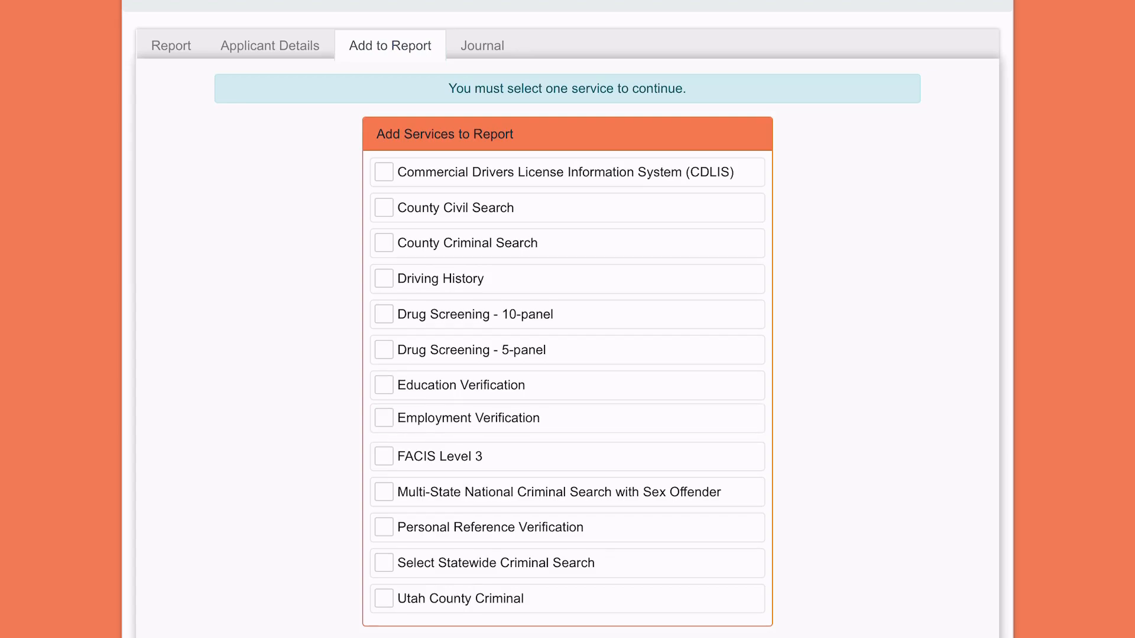
click(383, 278)
click(384, 278)
scroll(567, 319, up, 3)
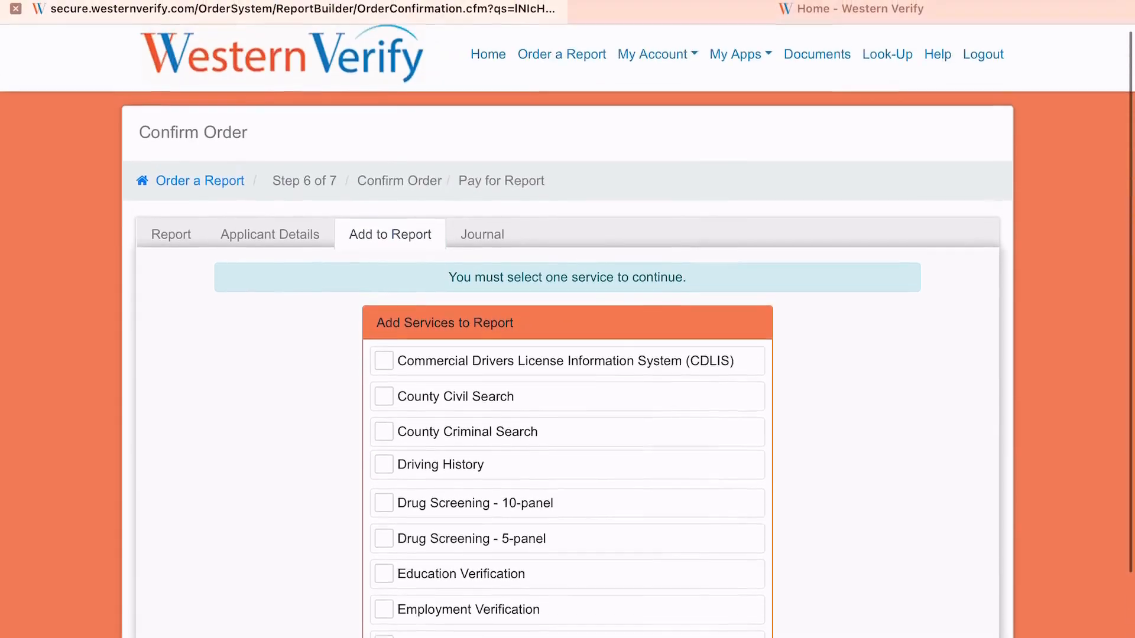
Return to the report summary, go through the certification terms, agree to them, and continue to the credit card payment
click(171, 241)
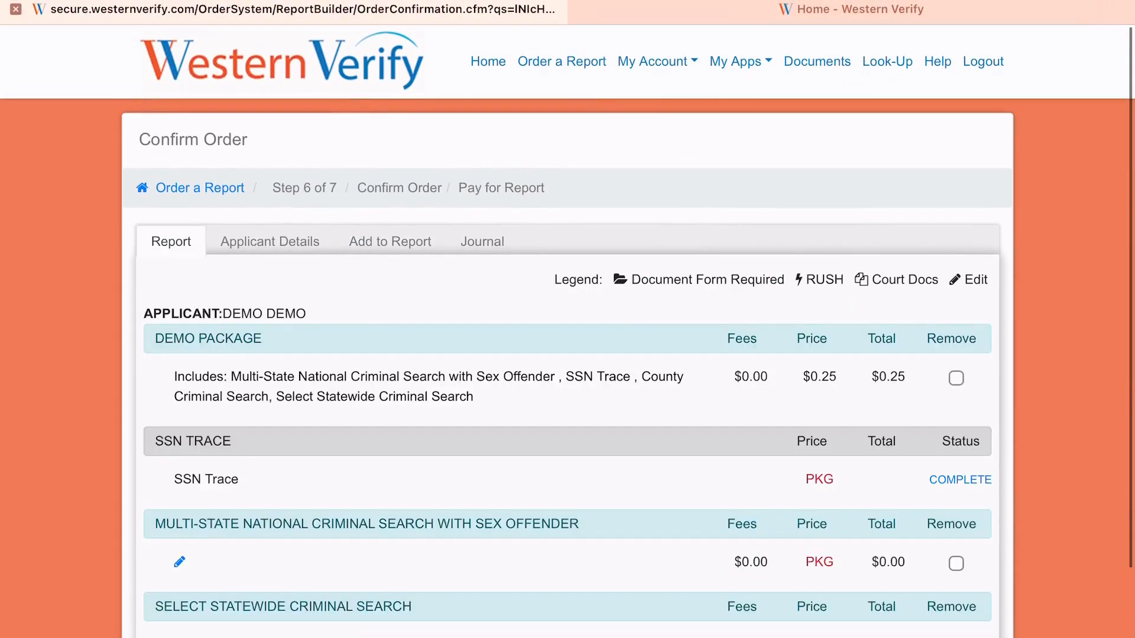
scroll(568, 319, down, 4)
scroll(567, 319, down, 20)
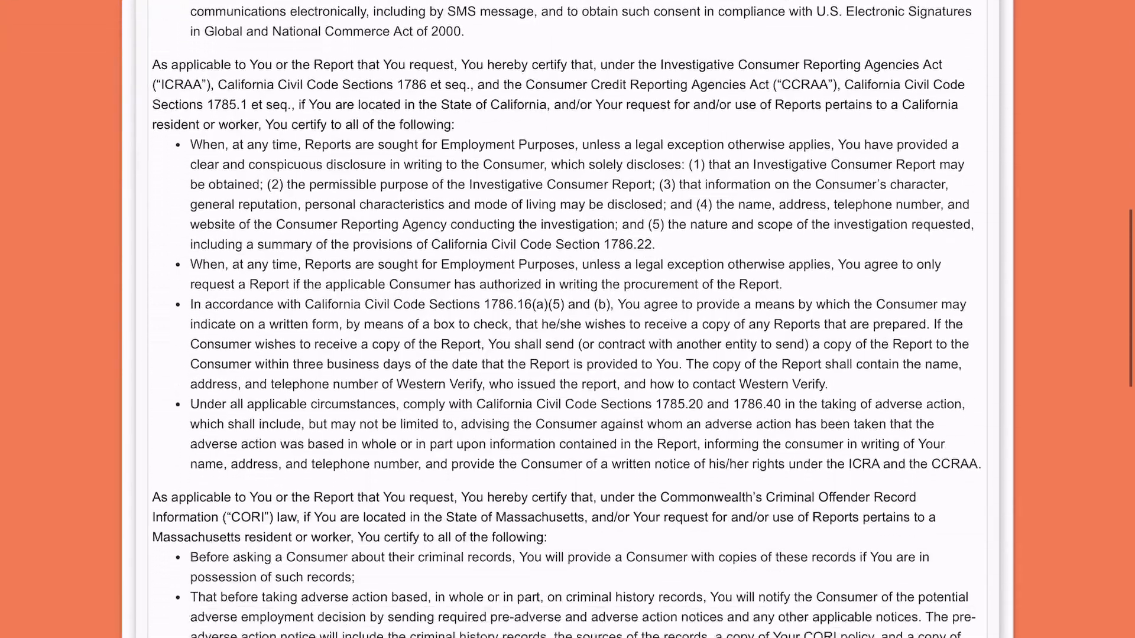
scroll(568, 319, down, 10)
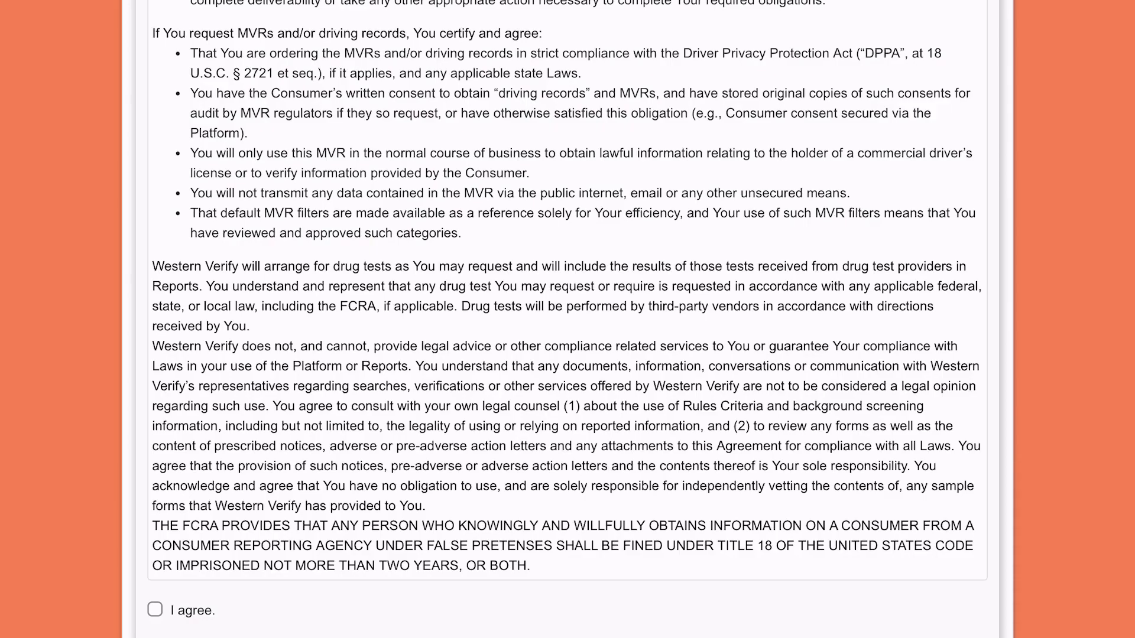
click(155, 610)
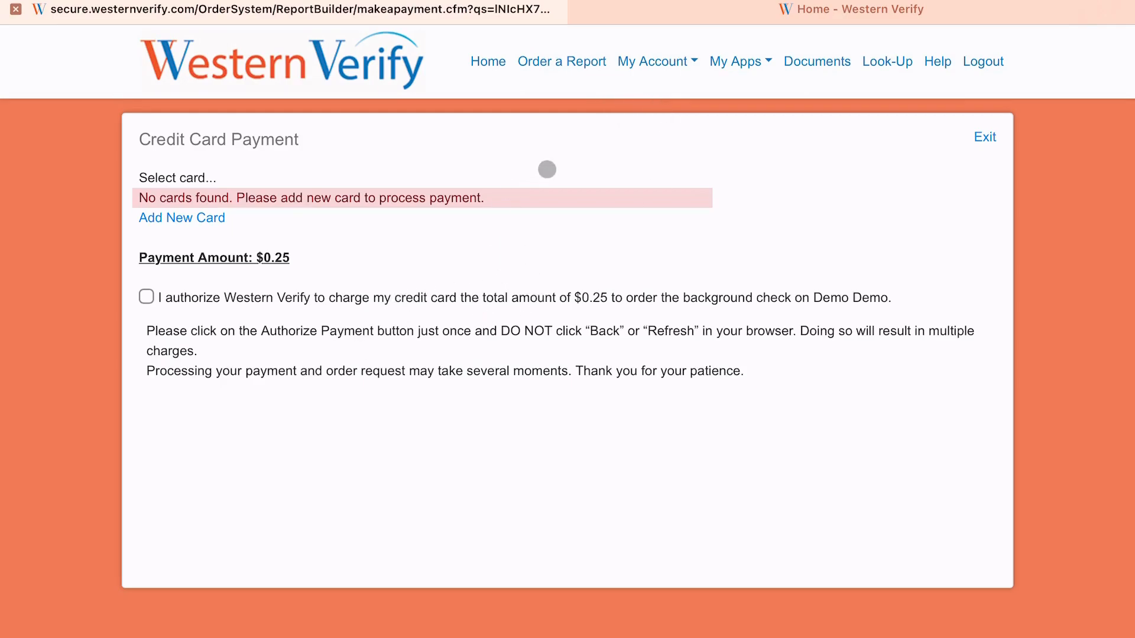
Open the list of account users and start creating a new user
click(673, 65)
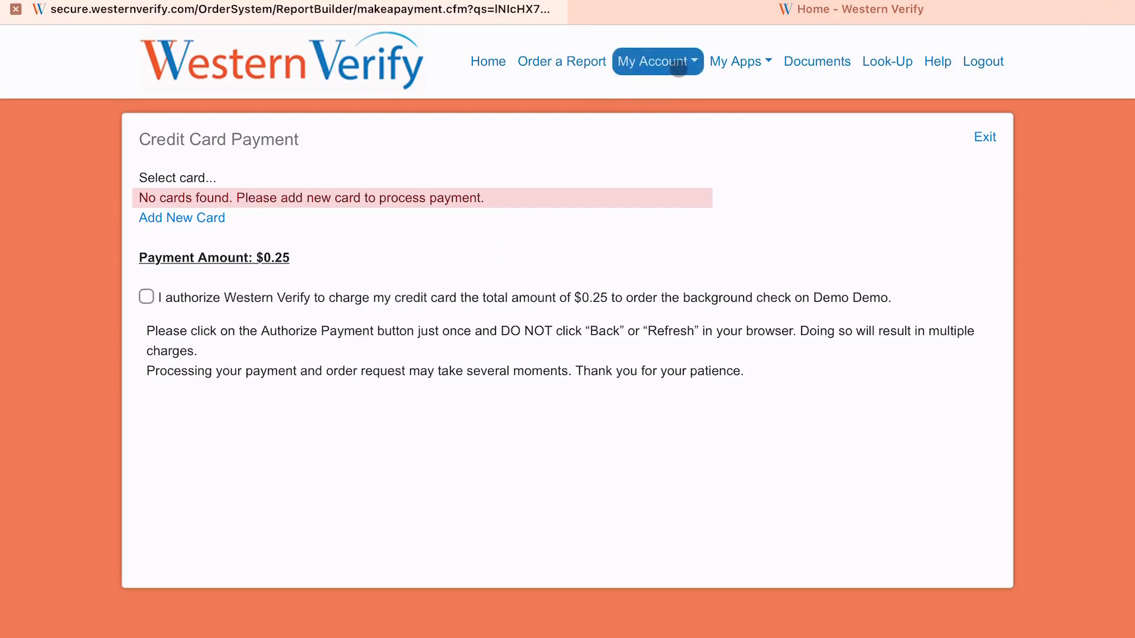
click(487, 62)
click(690, 62)
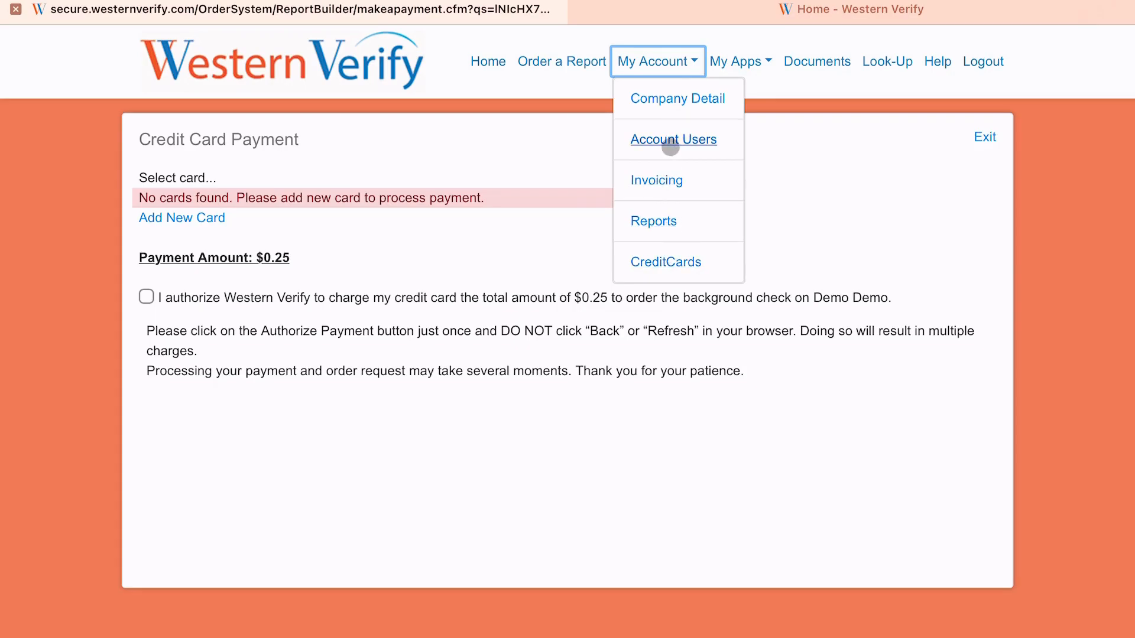
click(670, 143)
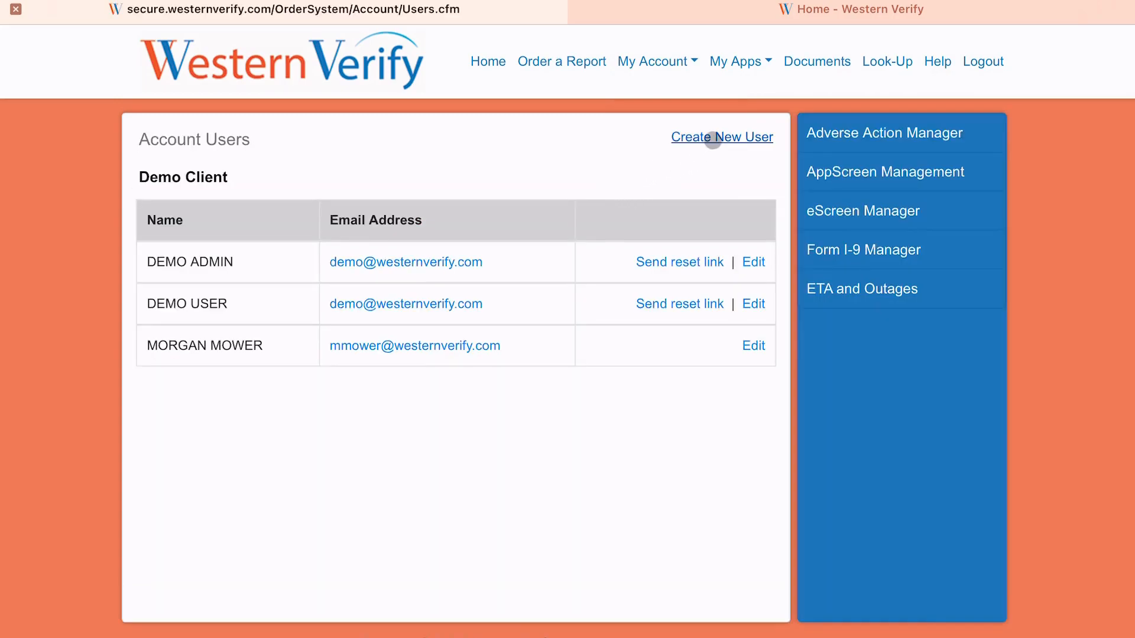
click(713, 140)
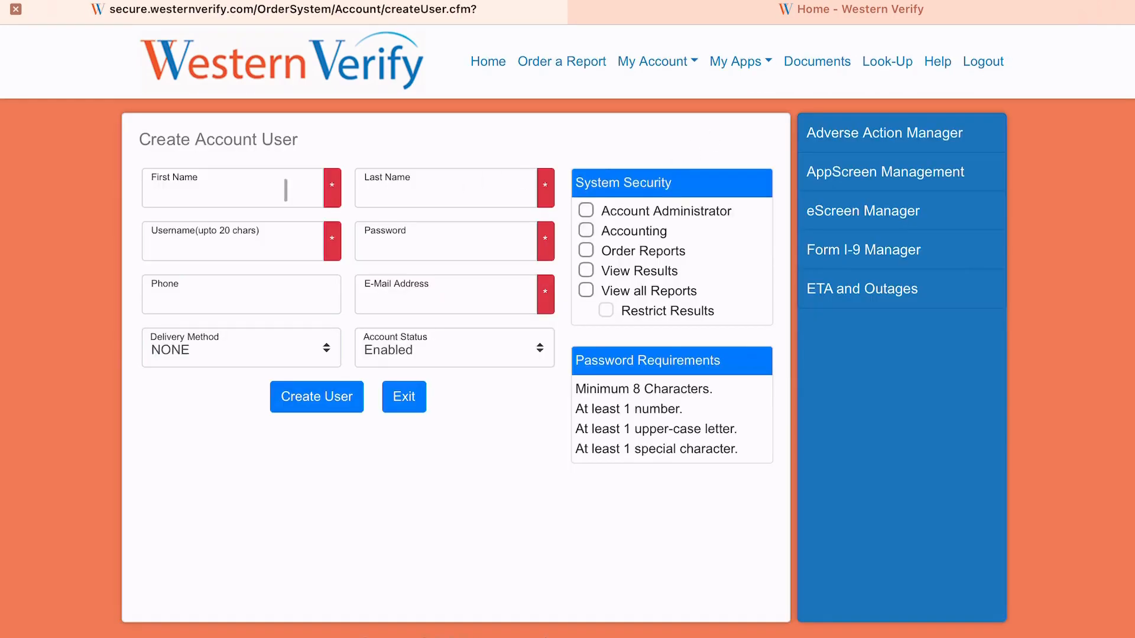
Enter Demo2 as both the first and last name of the new account user, leaving the username empty
click(241, 190)
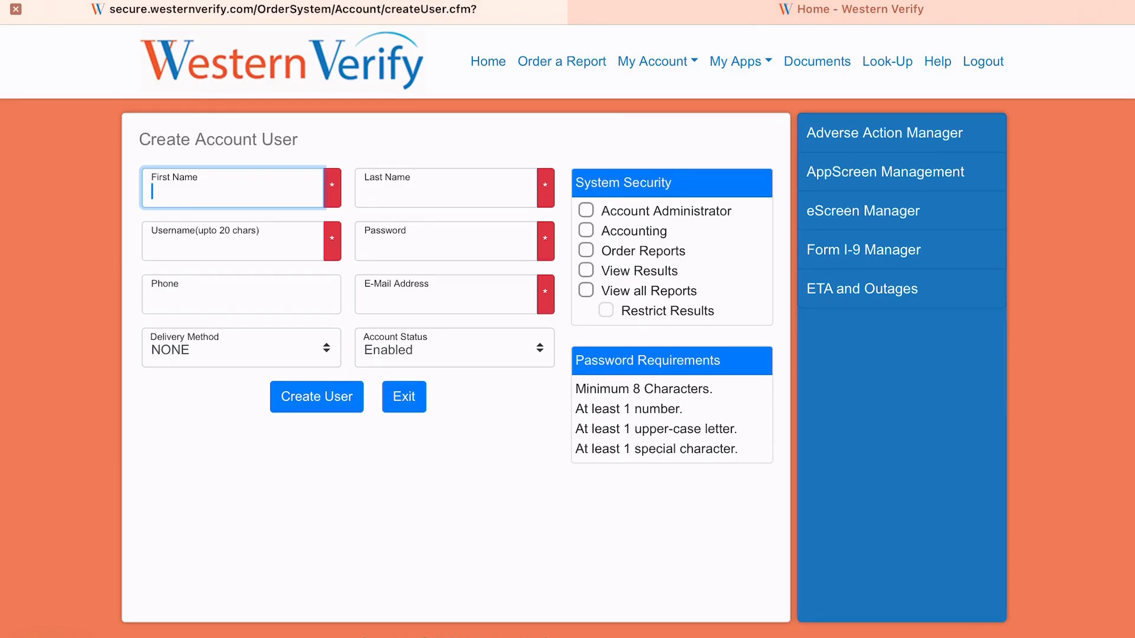
text(Demo2)
click(365, 191)
text(Demo2)
key(Tab)
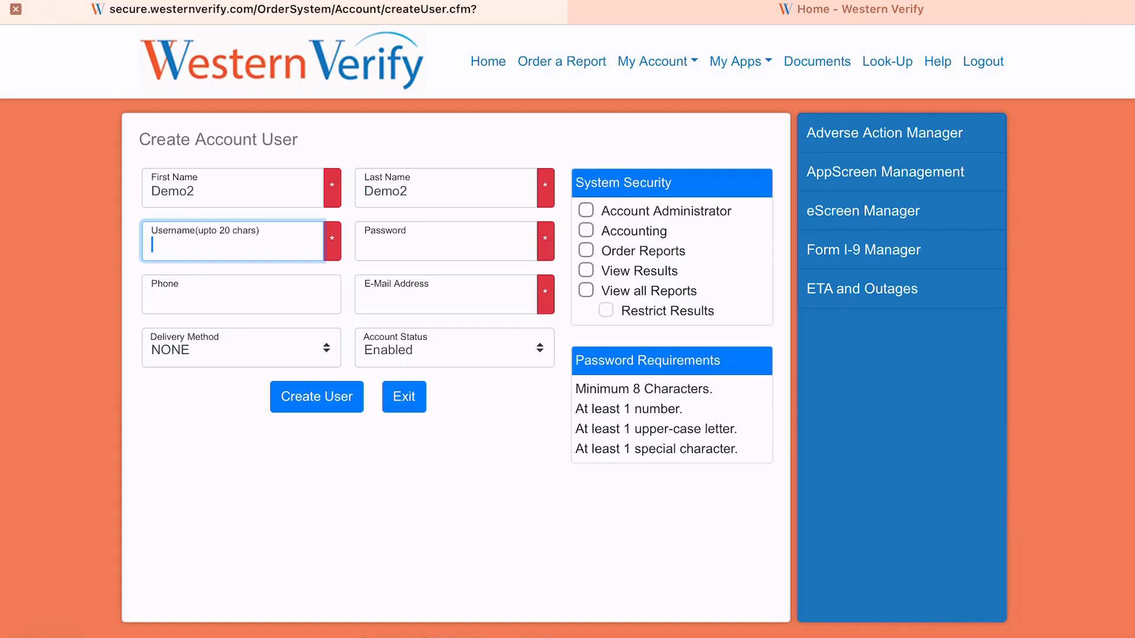
key(Tab)
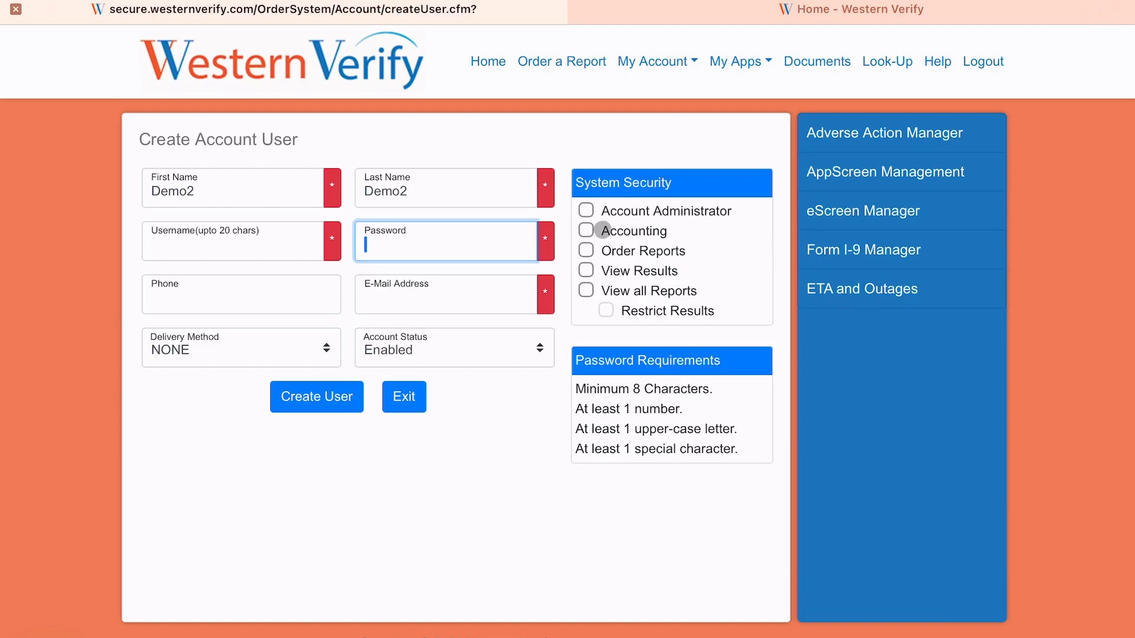
Grant the new user the Order Reports, View Results and View all Reports permissions
click(586, 250)
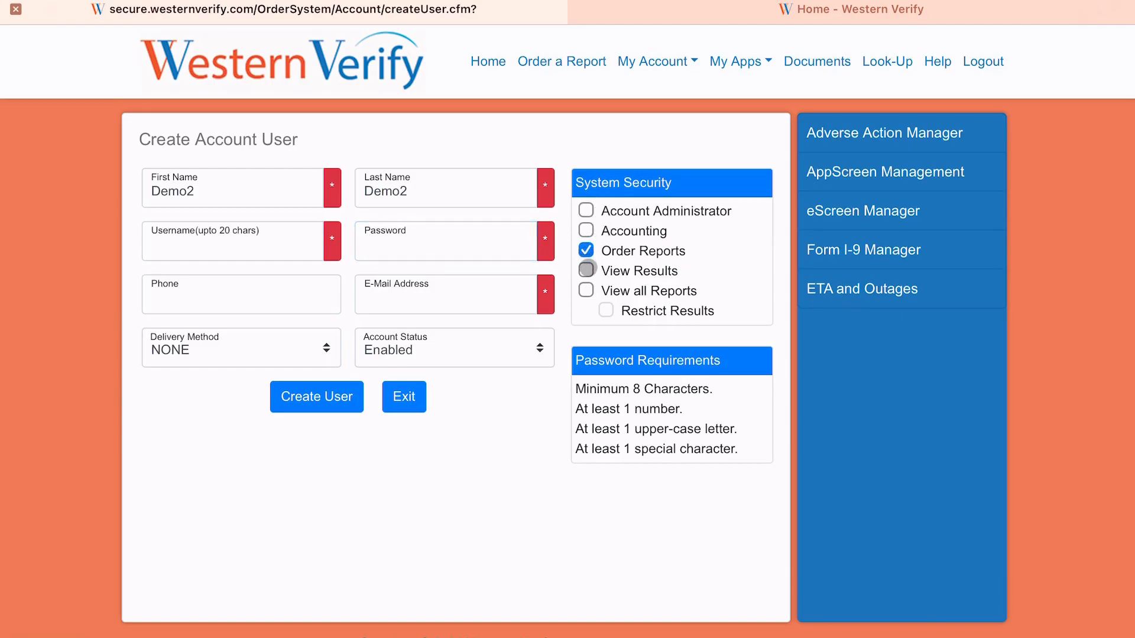
click(586, 270)
click(586, 291)
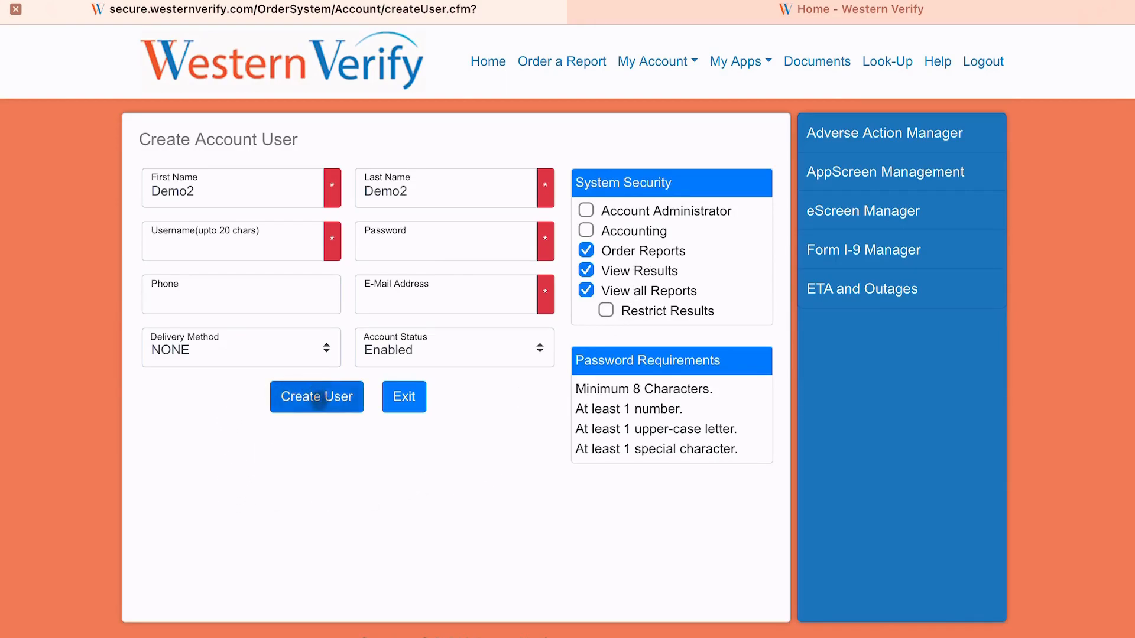
Set the new user's delivery method to Email and exit the form without creating the user
click(298, 351)
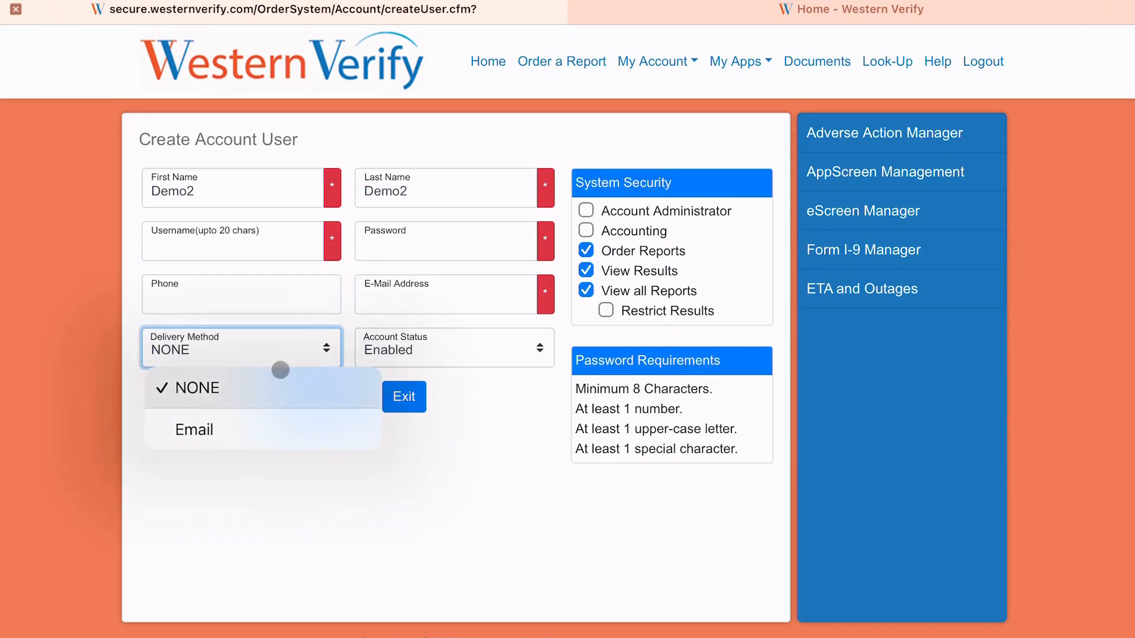
click(236, 426)
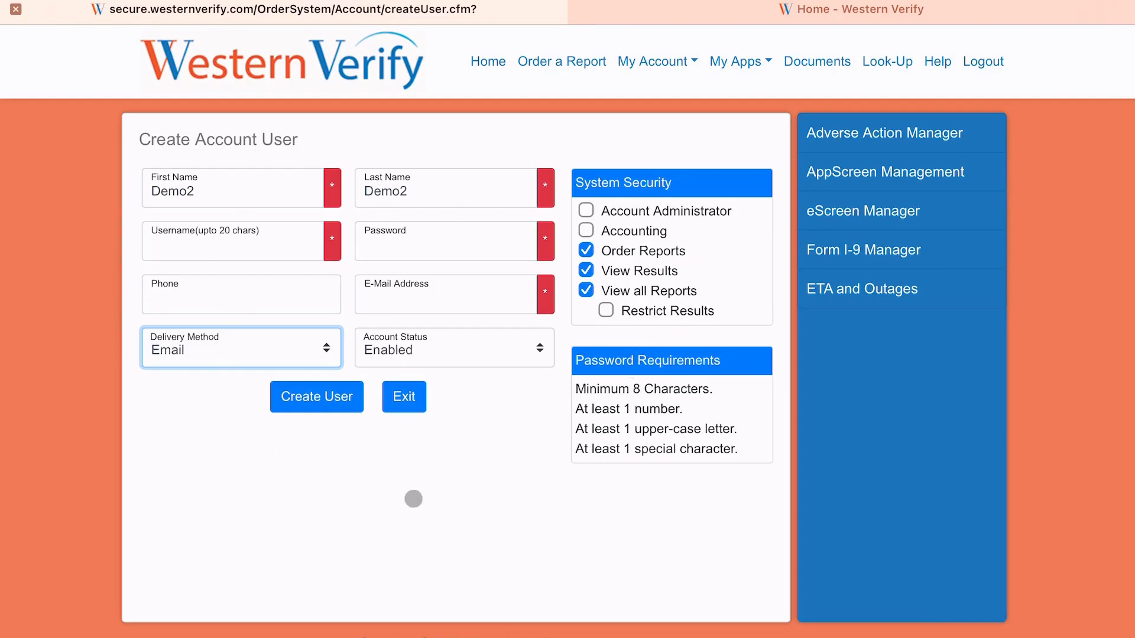
click(407, 413)
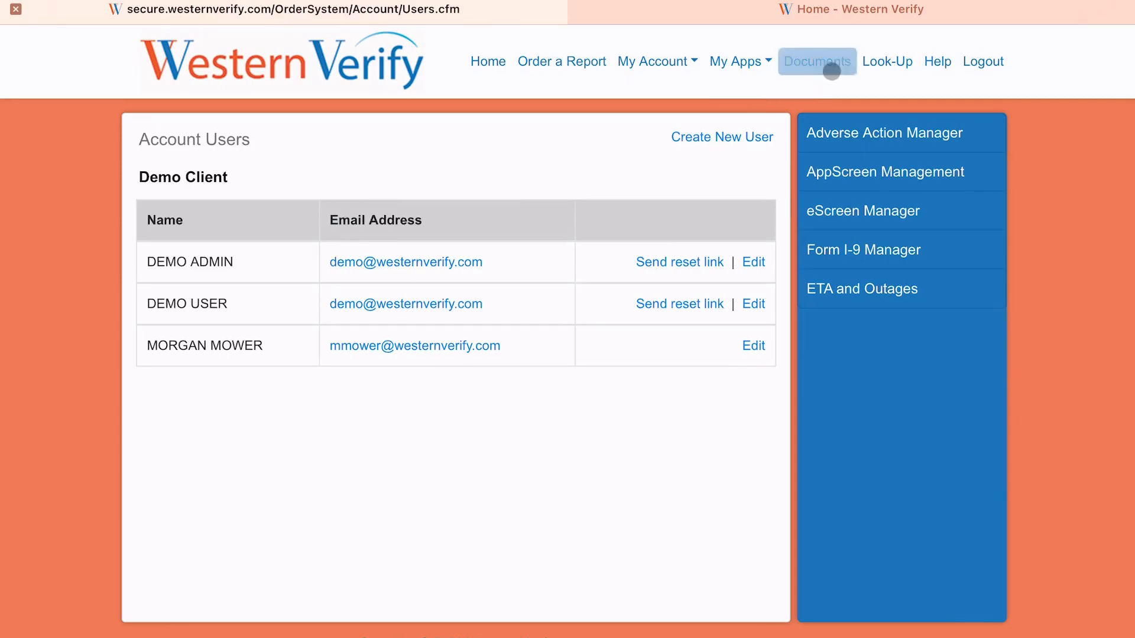
View the report look-up search form and return to the home dashboard
click(881, 64)
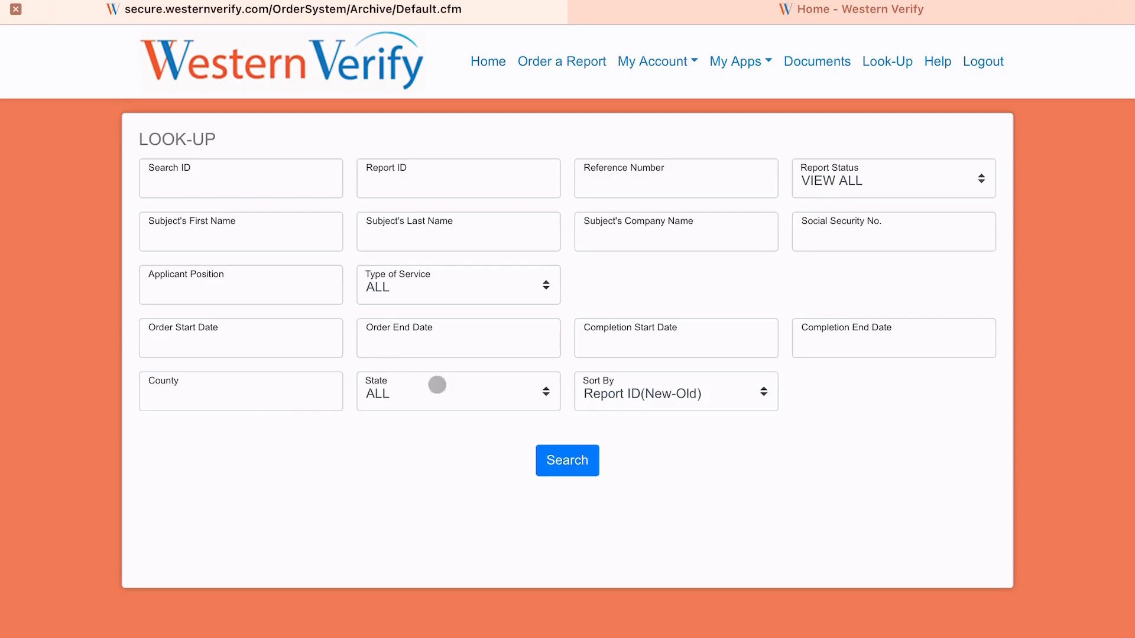
click(501, 57)
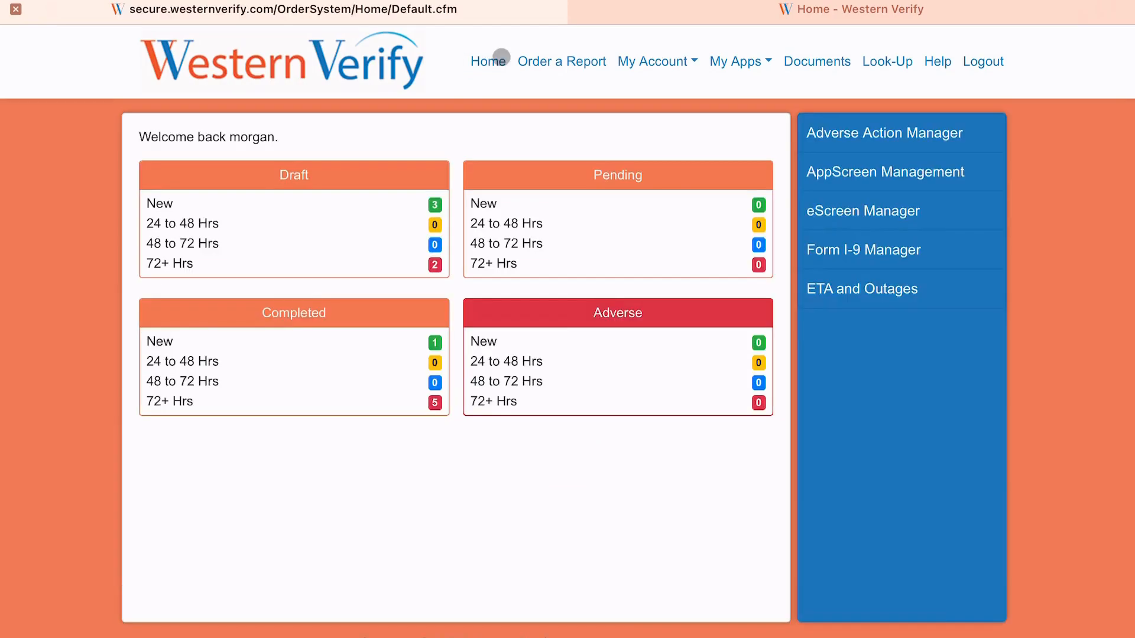